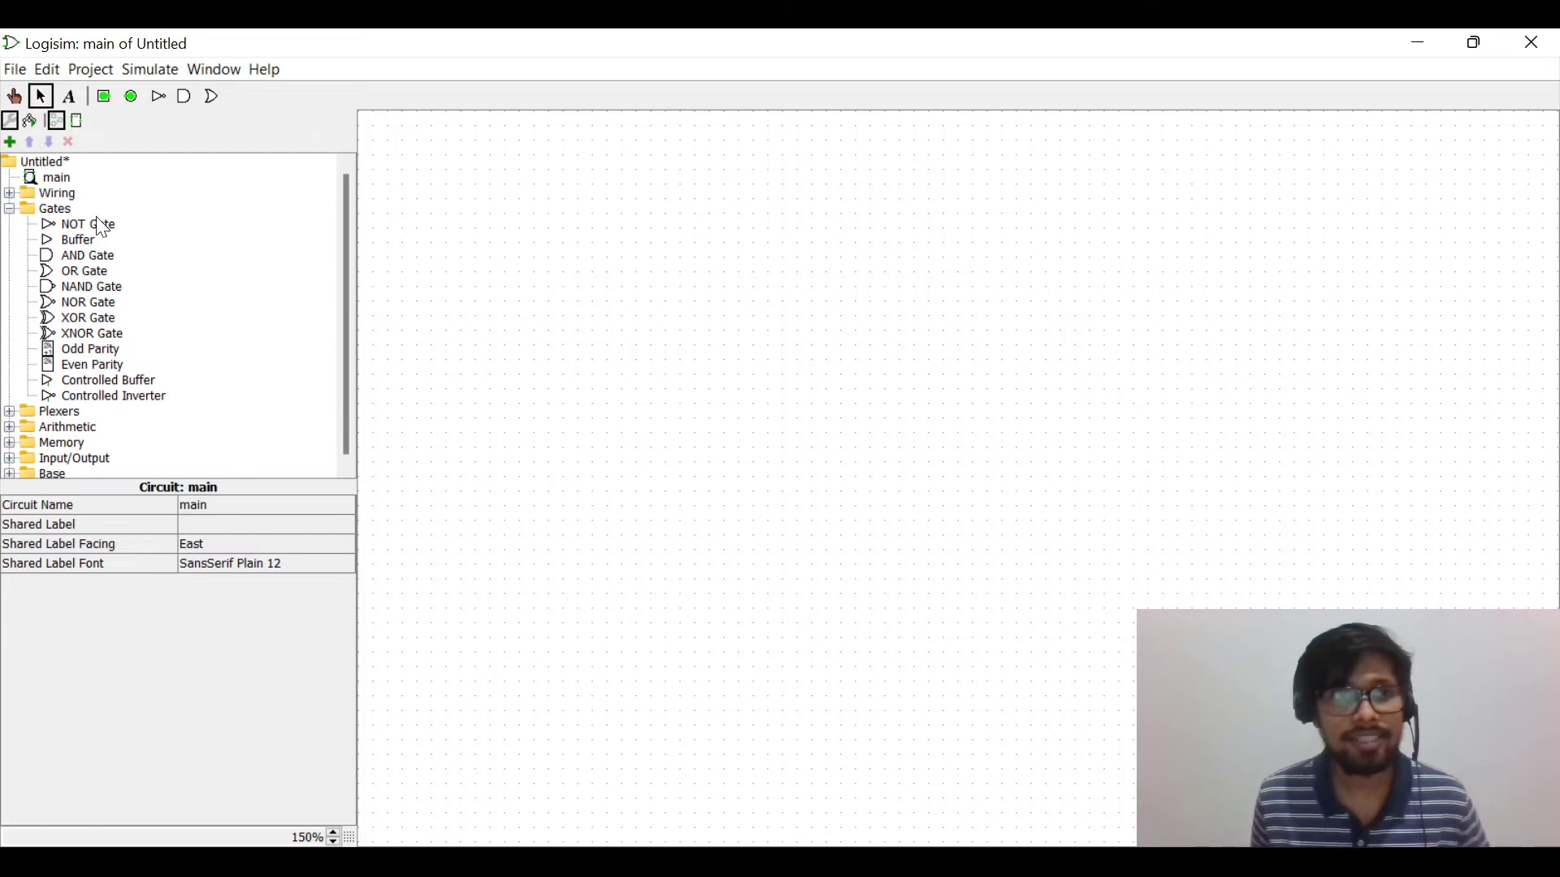
Step: Place an AND gate in the upper middle of the canvas and adjust its position slightly
click(69, 266)
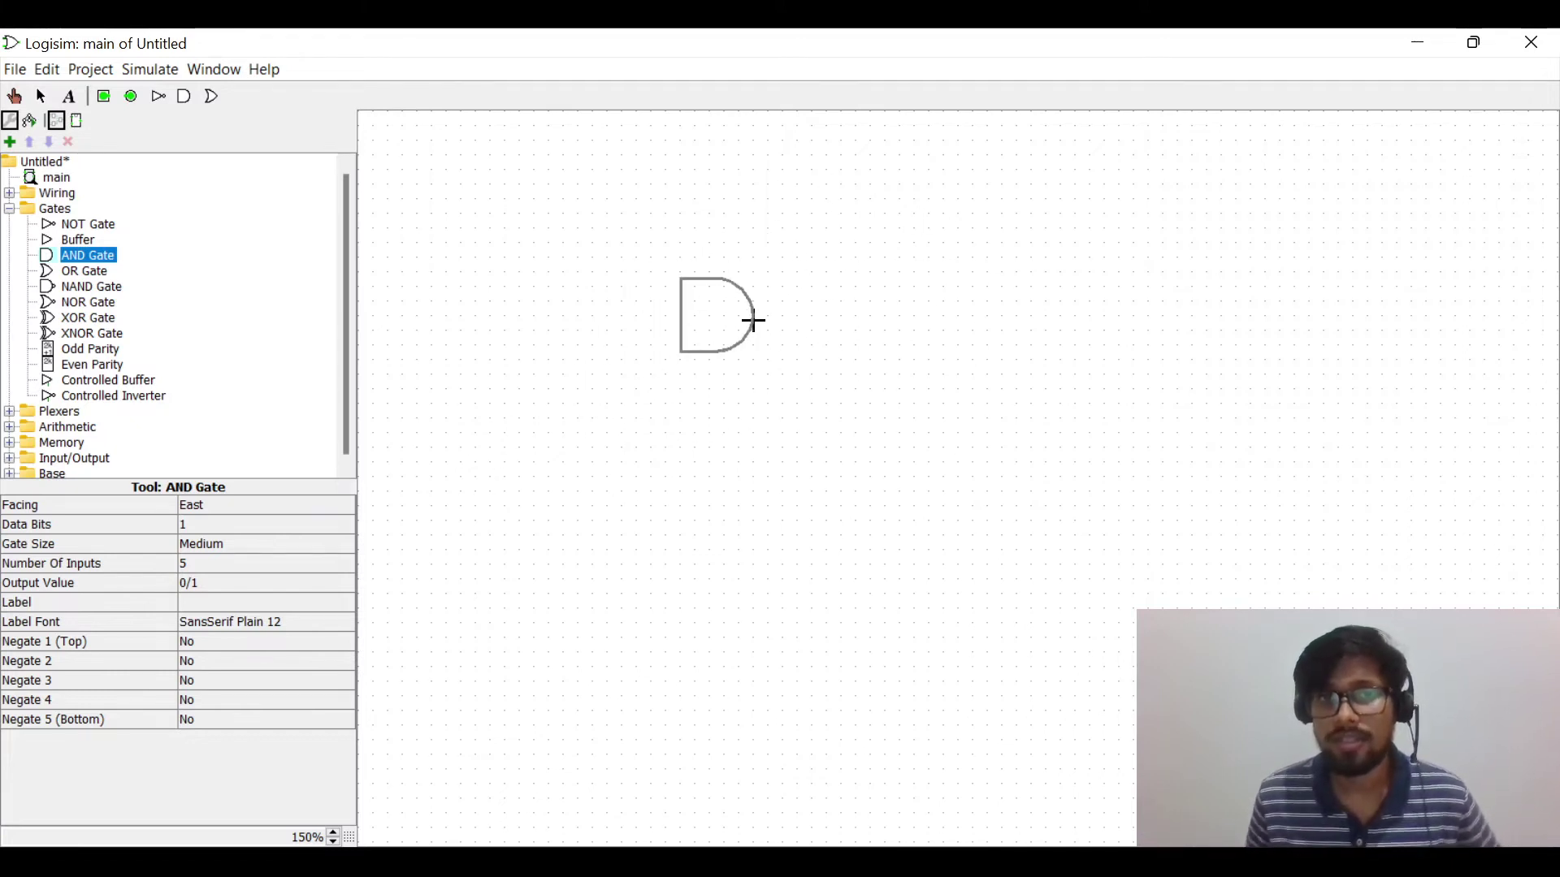
click(826, 273)
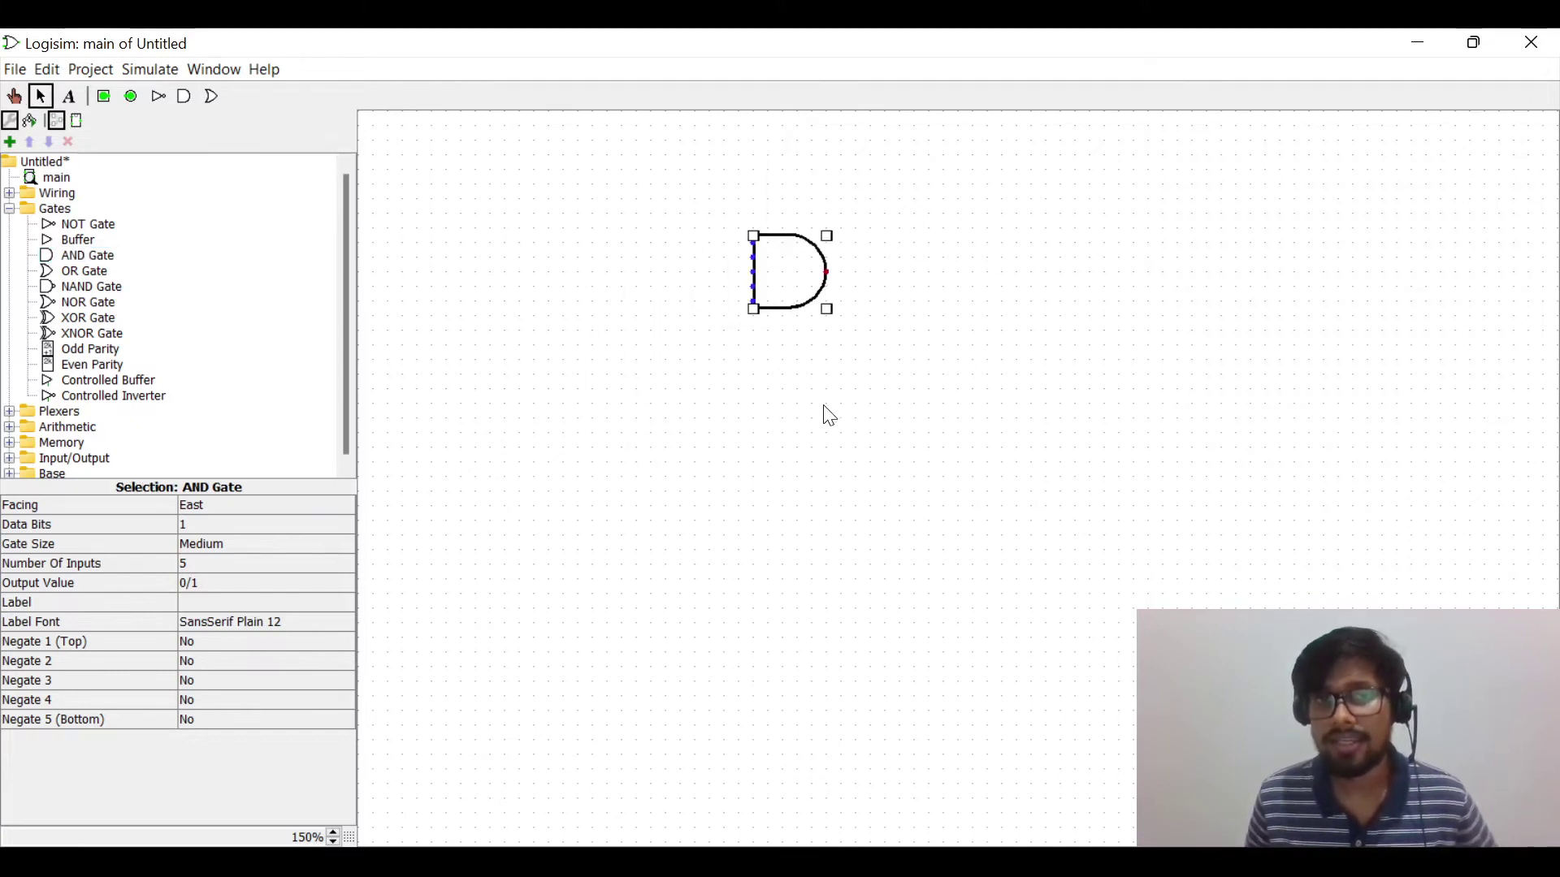
click(891, 372)
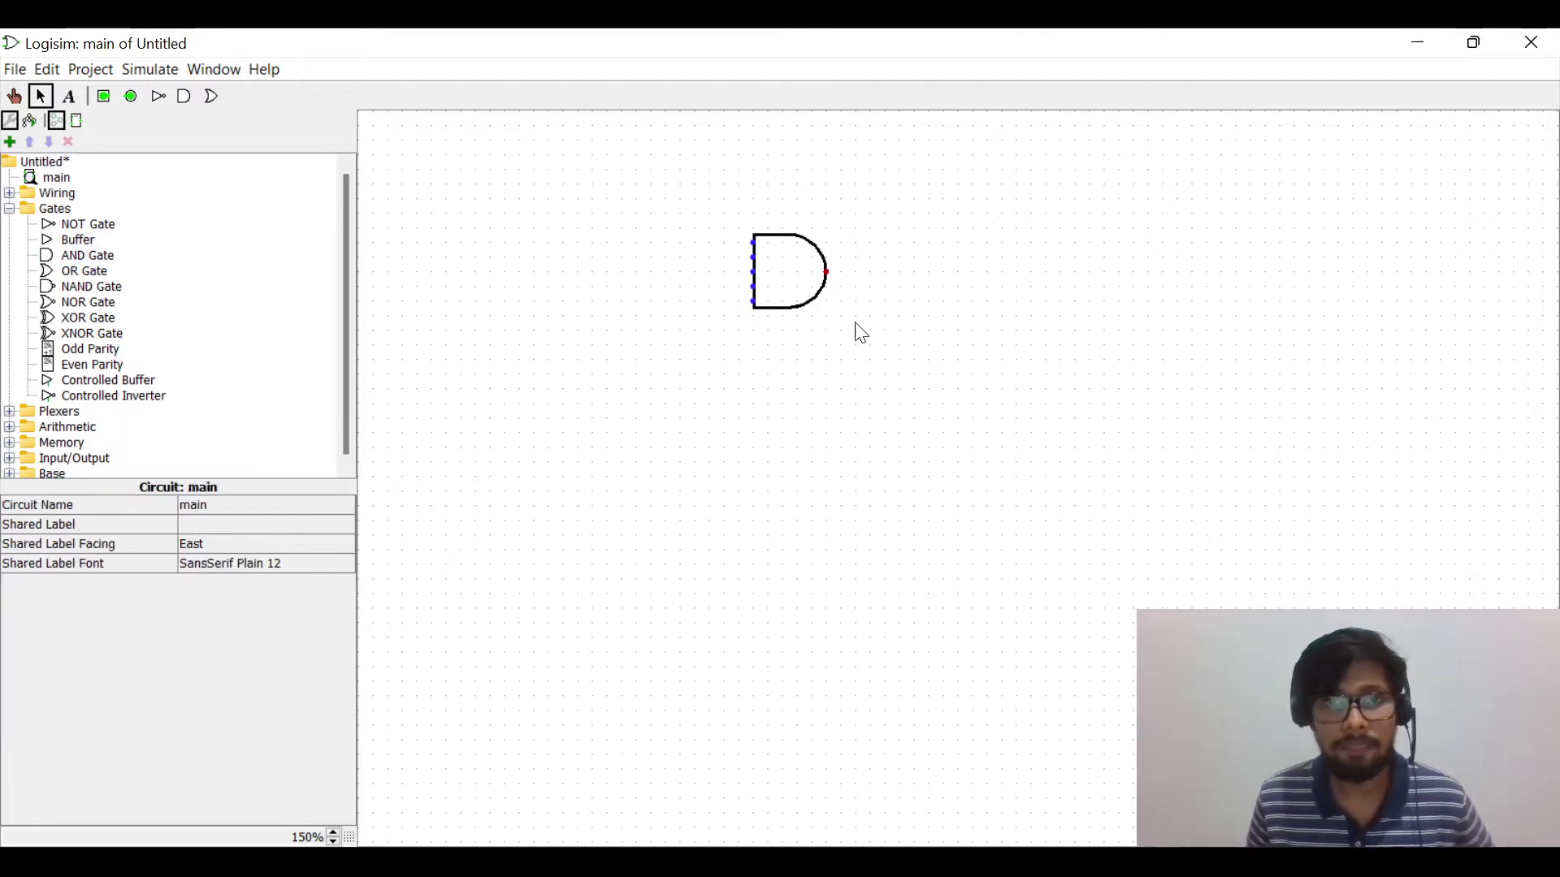
click(799, 294)
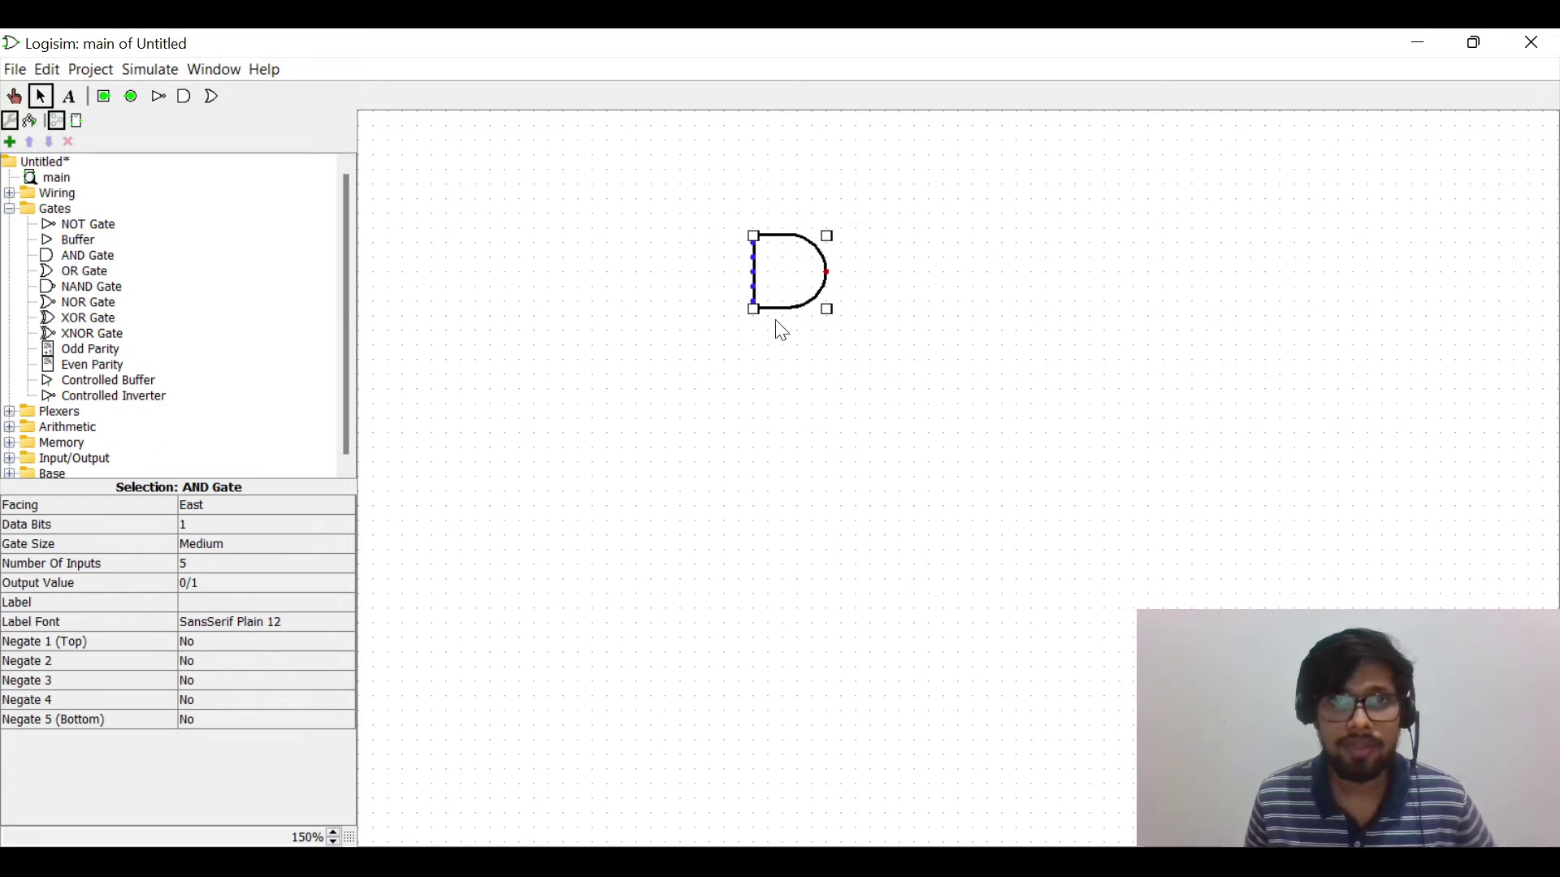
mouse_move(806, 280)
mouse_down()
mouse_move(878, 272)
mouse_move(804, 279)
mouse_move(801, 257)
mouse_up()
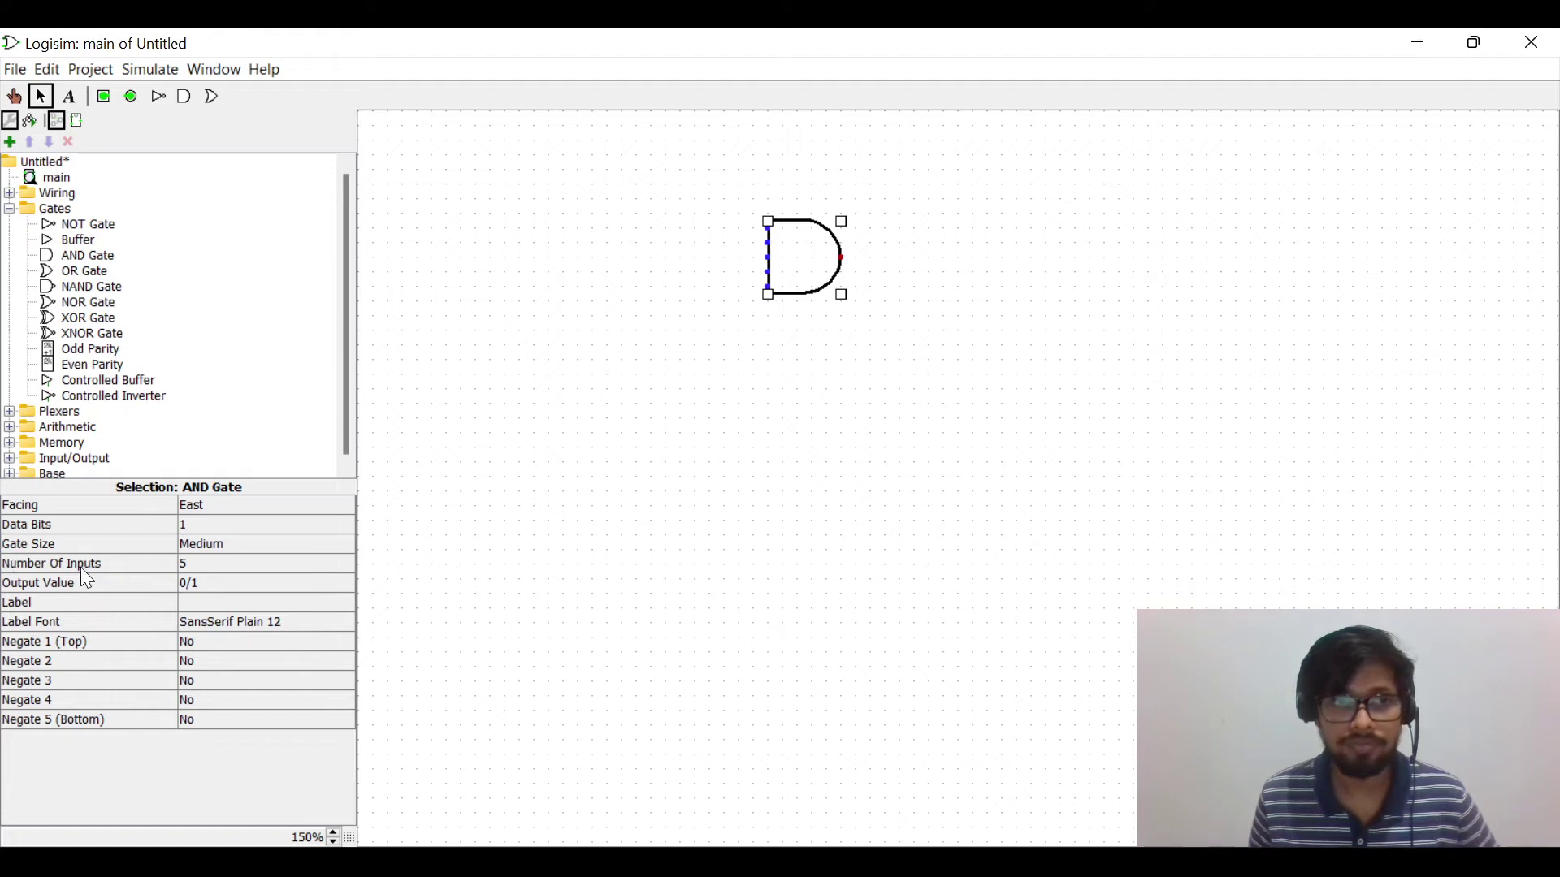
Step: Set the AND gate's number of inputs to 2
click(218, 561)
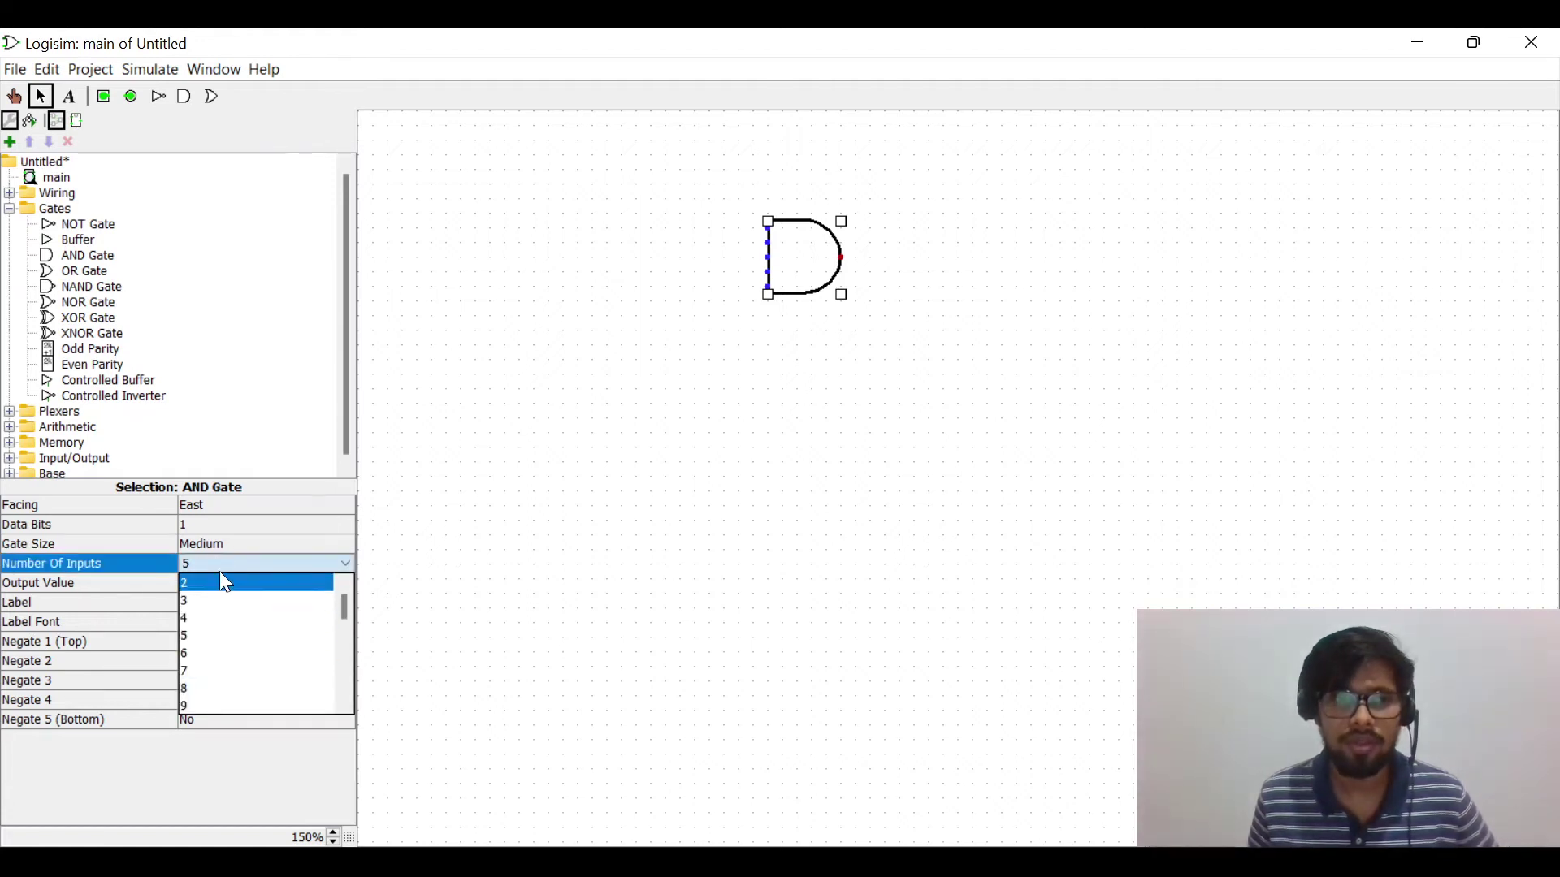
click(221, 572)
click(184, 563)
scroll(203, 591, up, 1)
click(203, 586)
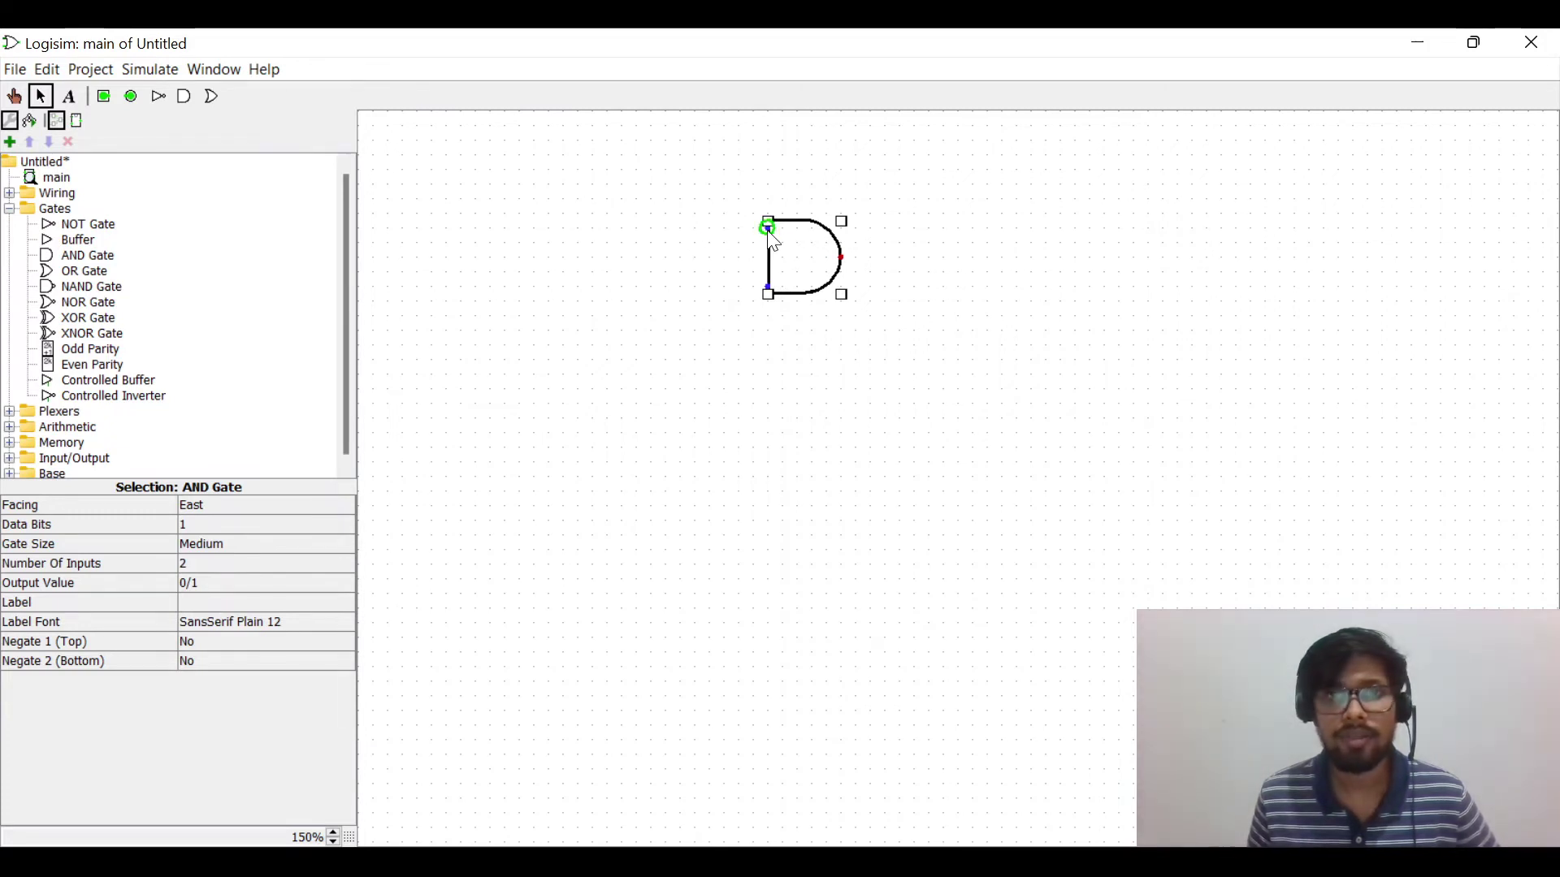
Step: Draw horizontal wires outward from both AND gate inputs and from its output
drag(768, 229, 614, 240)
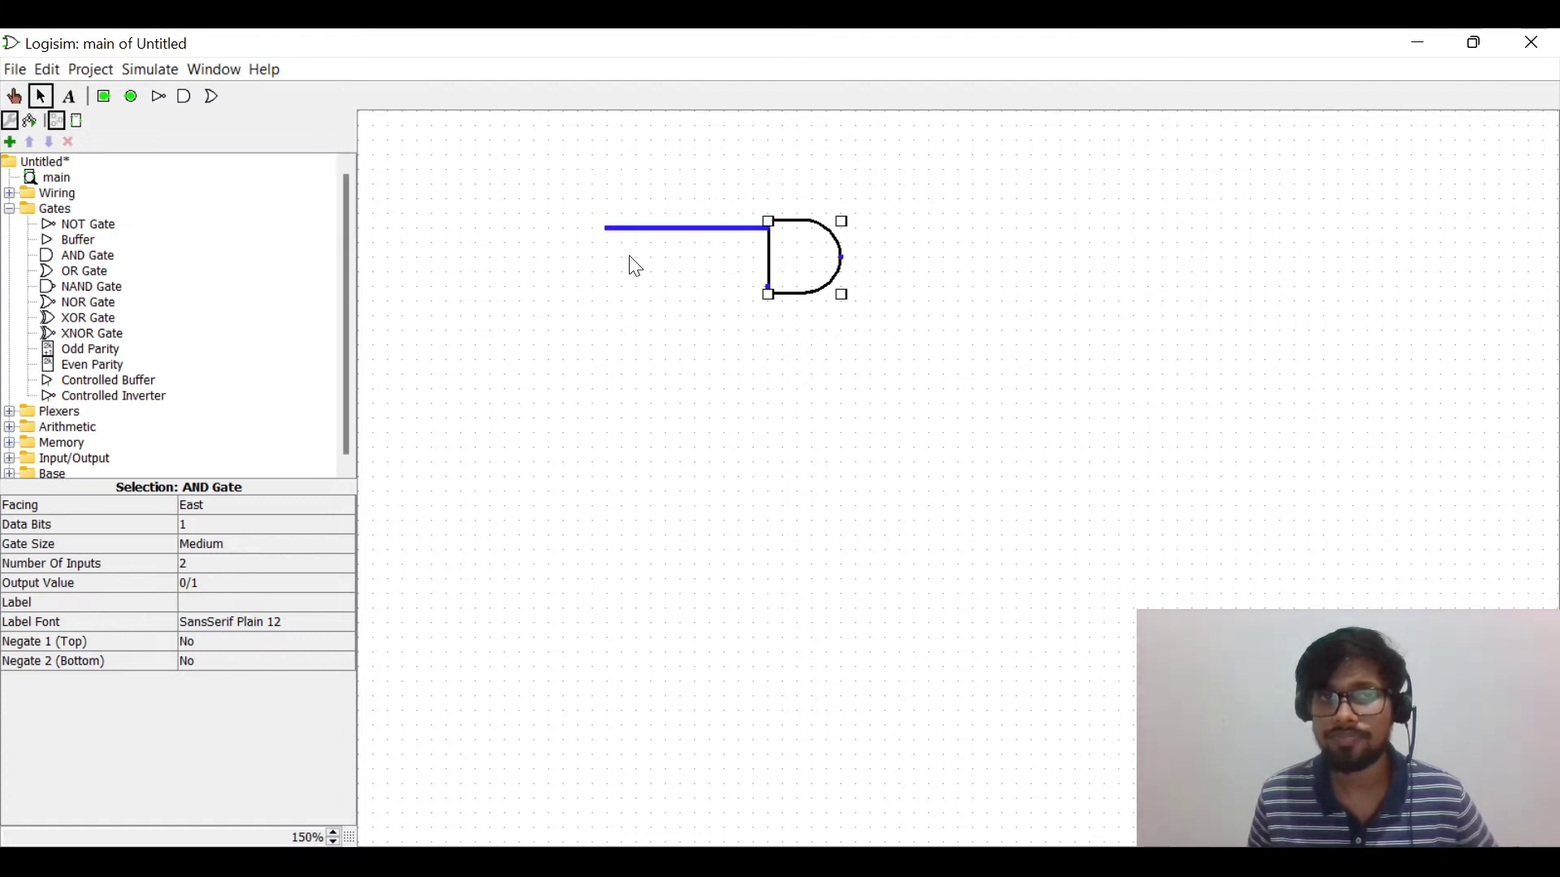
drag(768, 287, 635, 297)
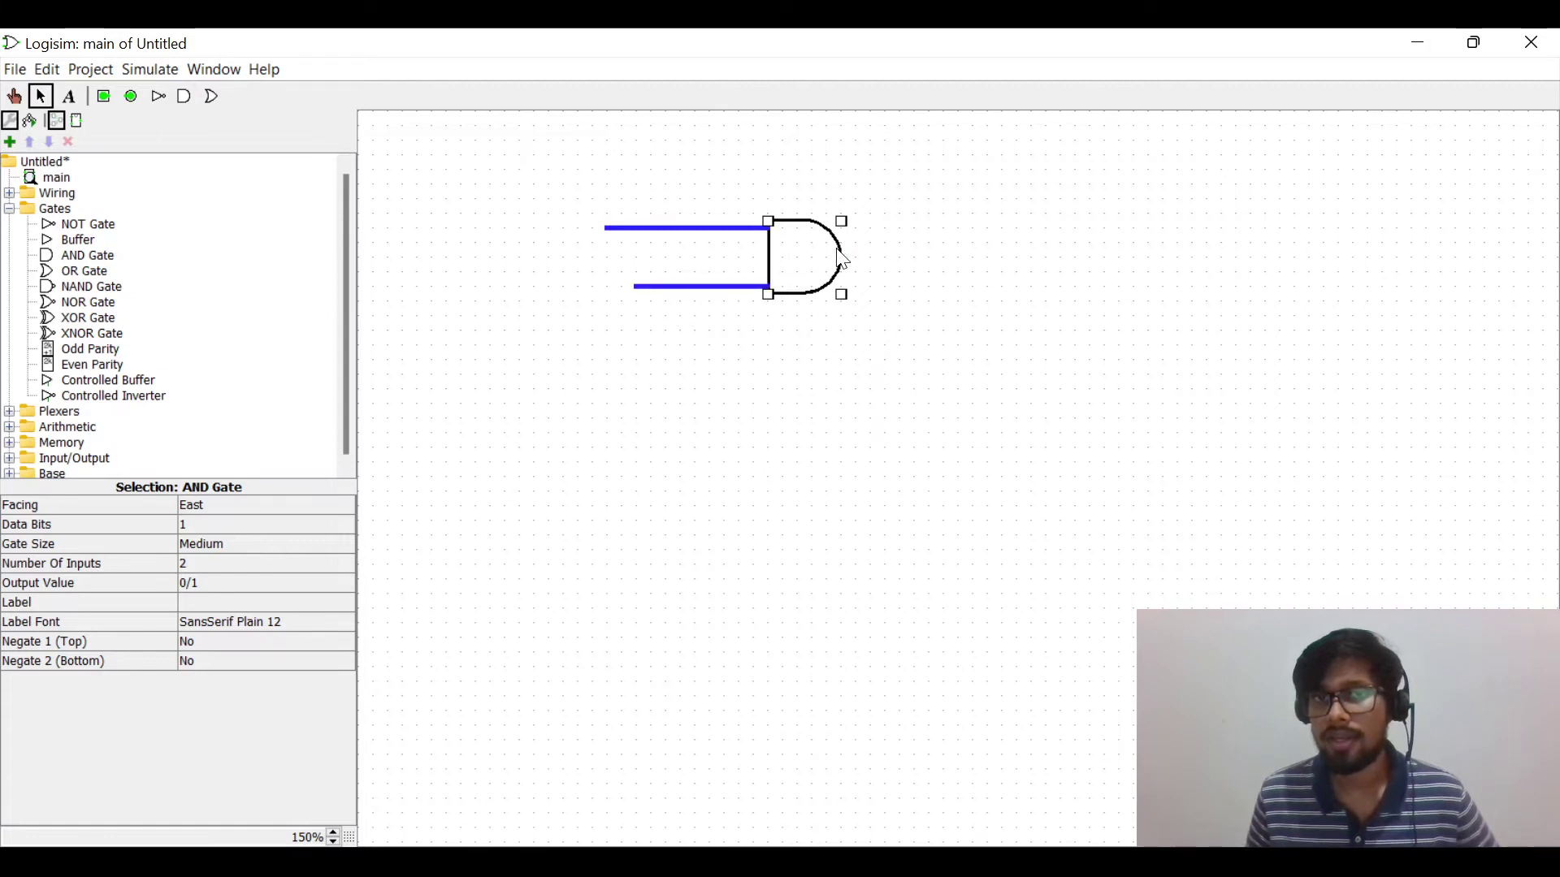
drag(842, 258, 964, 268)
click(786, 390)
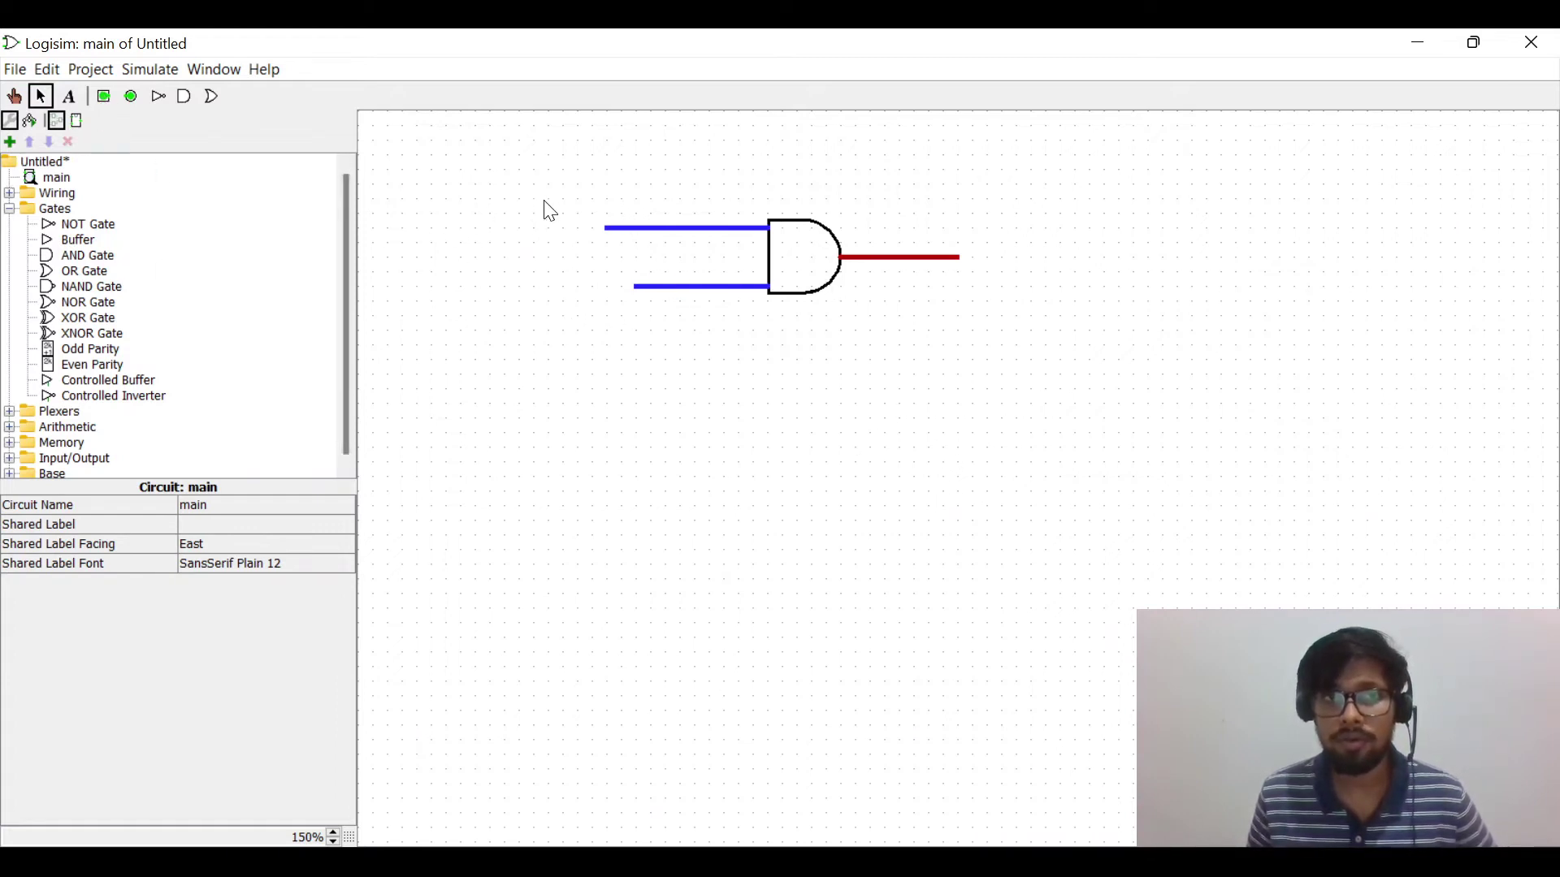
Step: Add an input pin in line with the gate's upper input wire and label it A
click(105, 98)
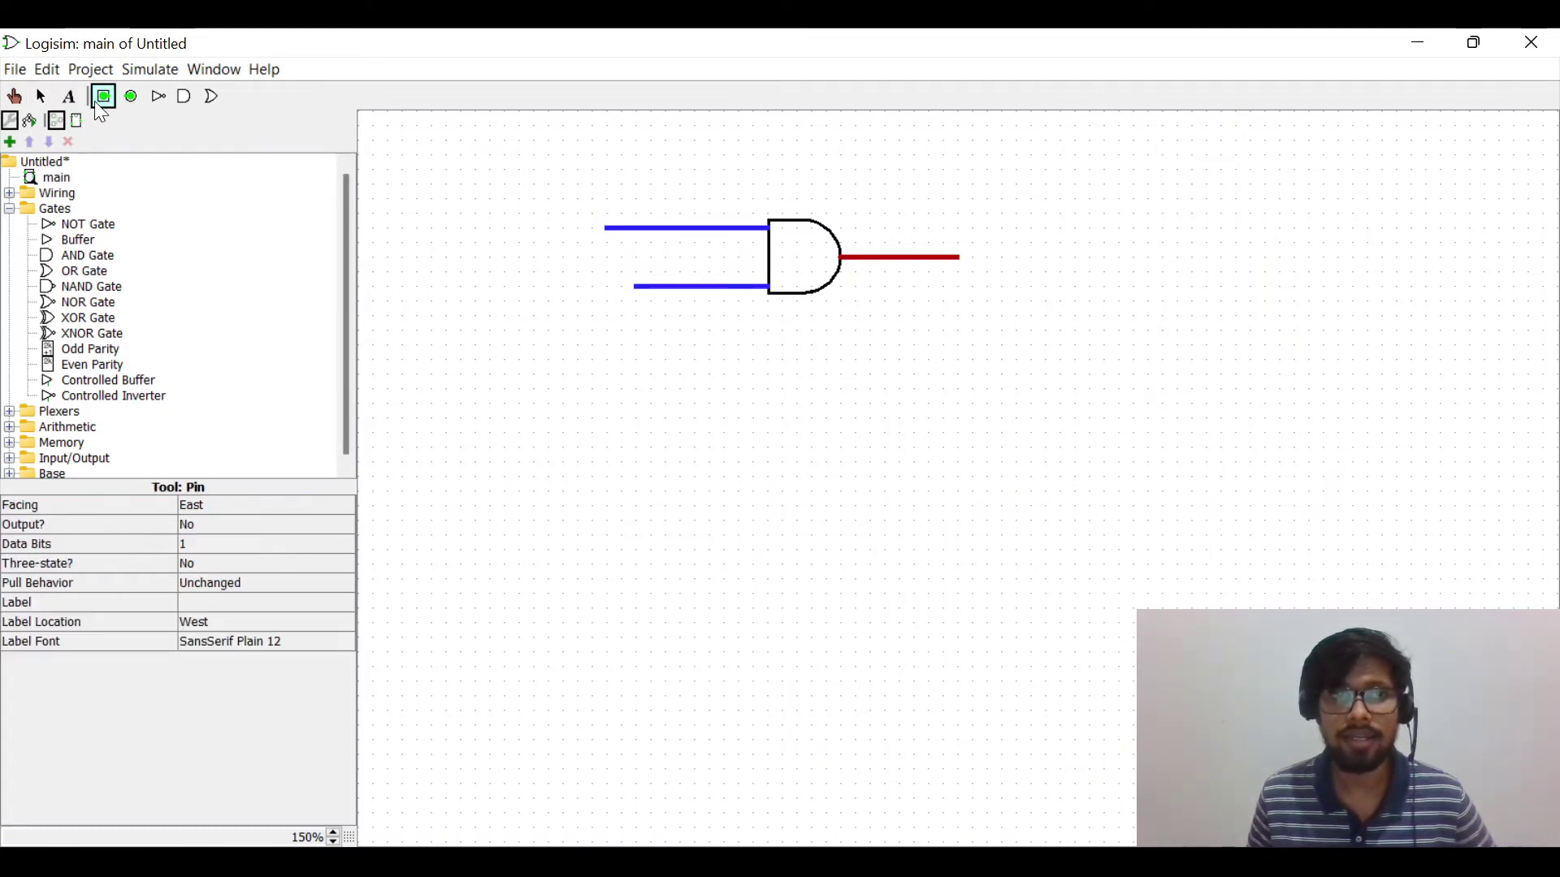
click(551, 229)
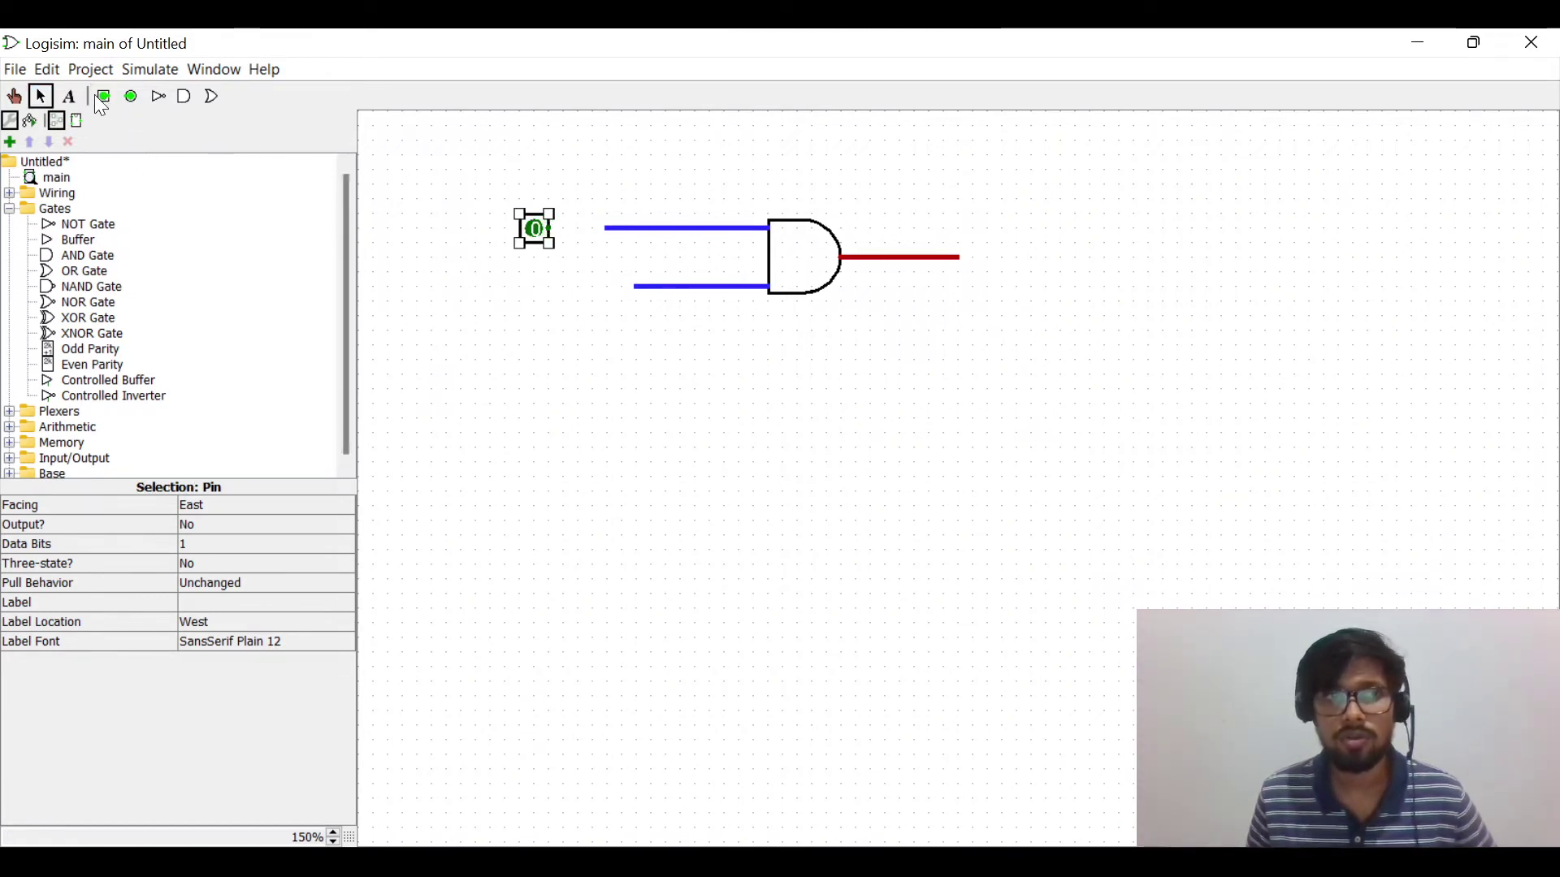
drag(538, 245, 524, 249)
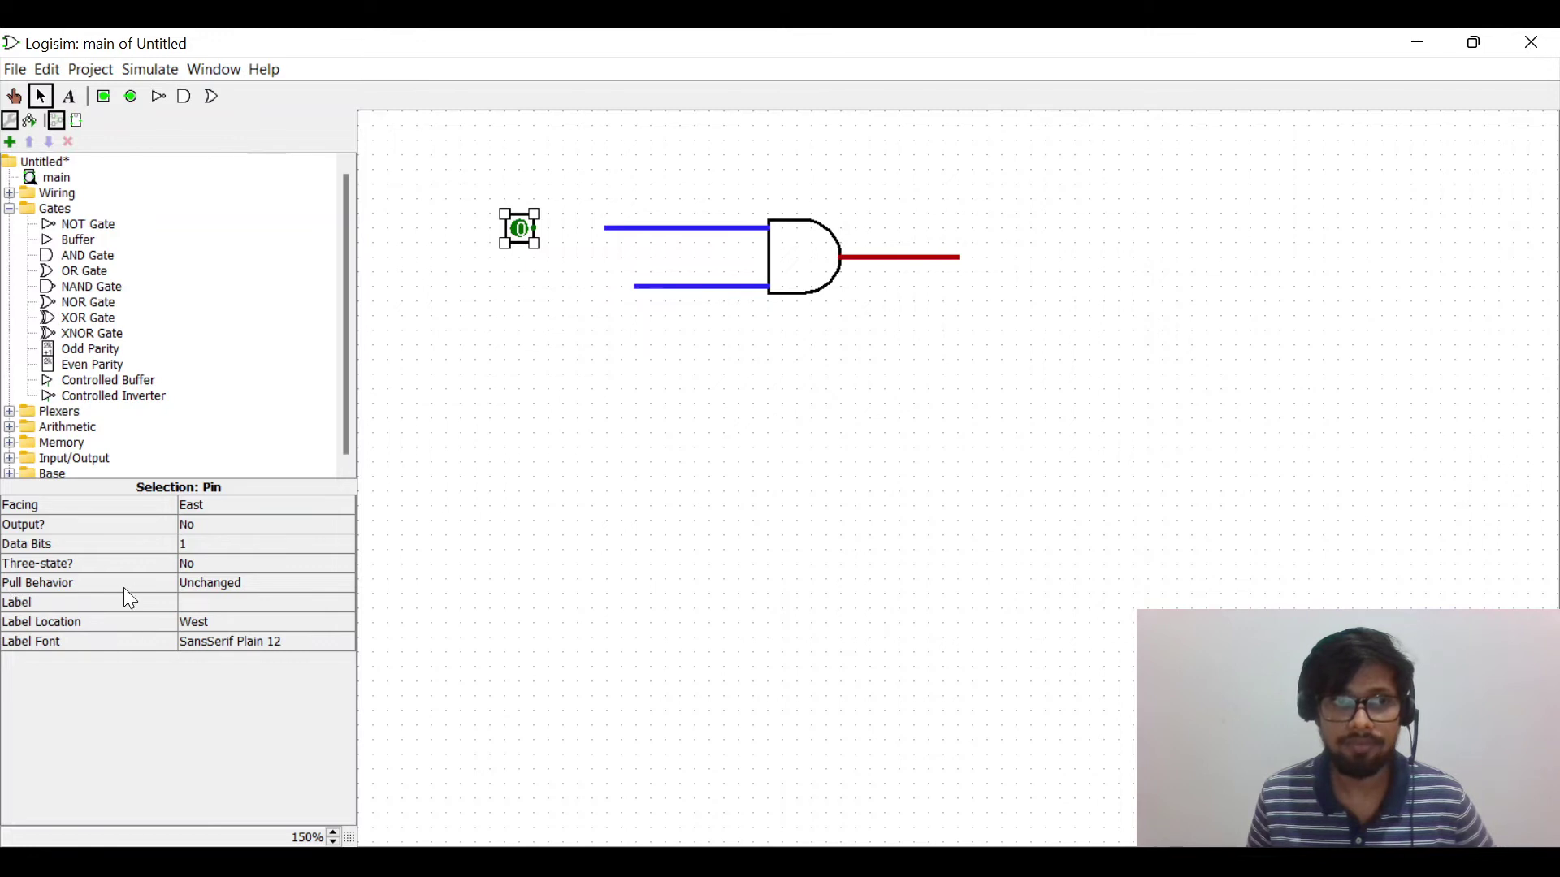
click(192, 603)
text(A)
key(Return)
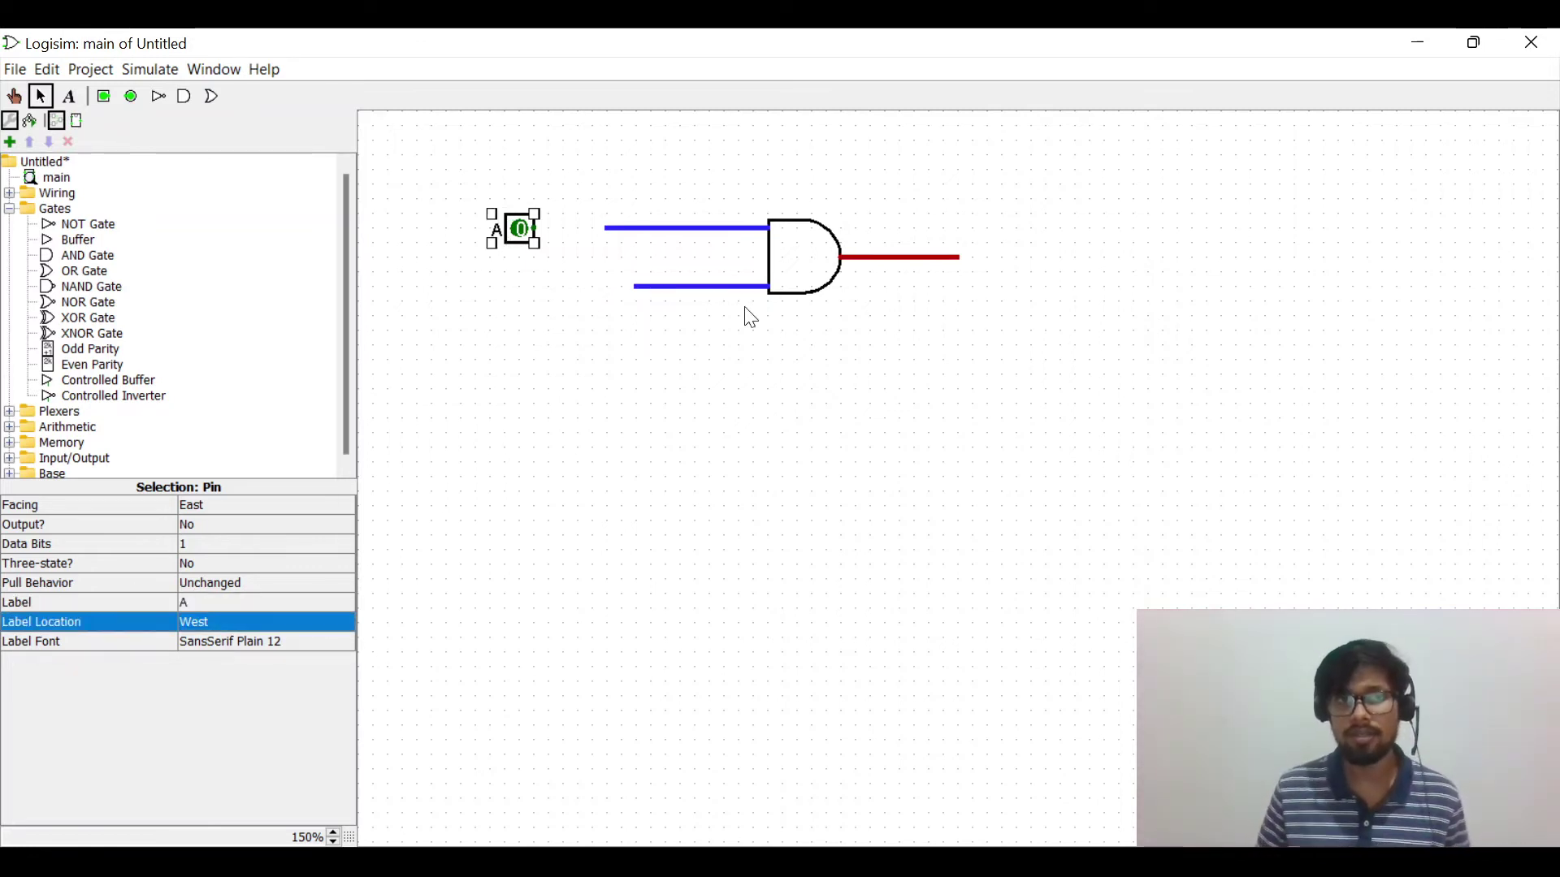
click(453, 332)
Step: Add a second input pin below pin A, in line with the lower input wire, and label it B
click(101, 95)
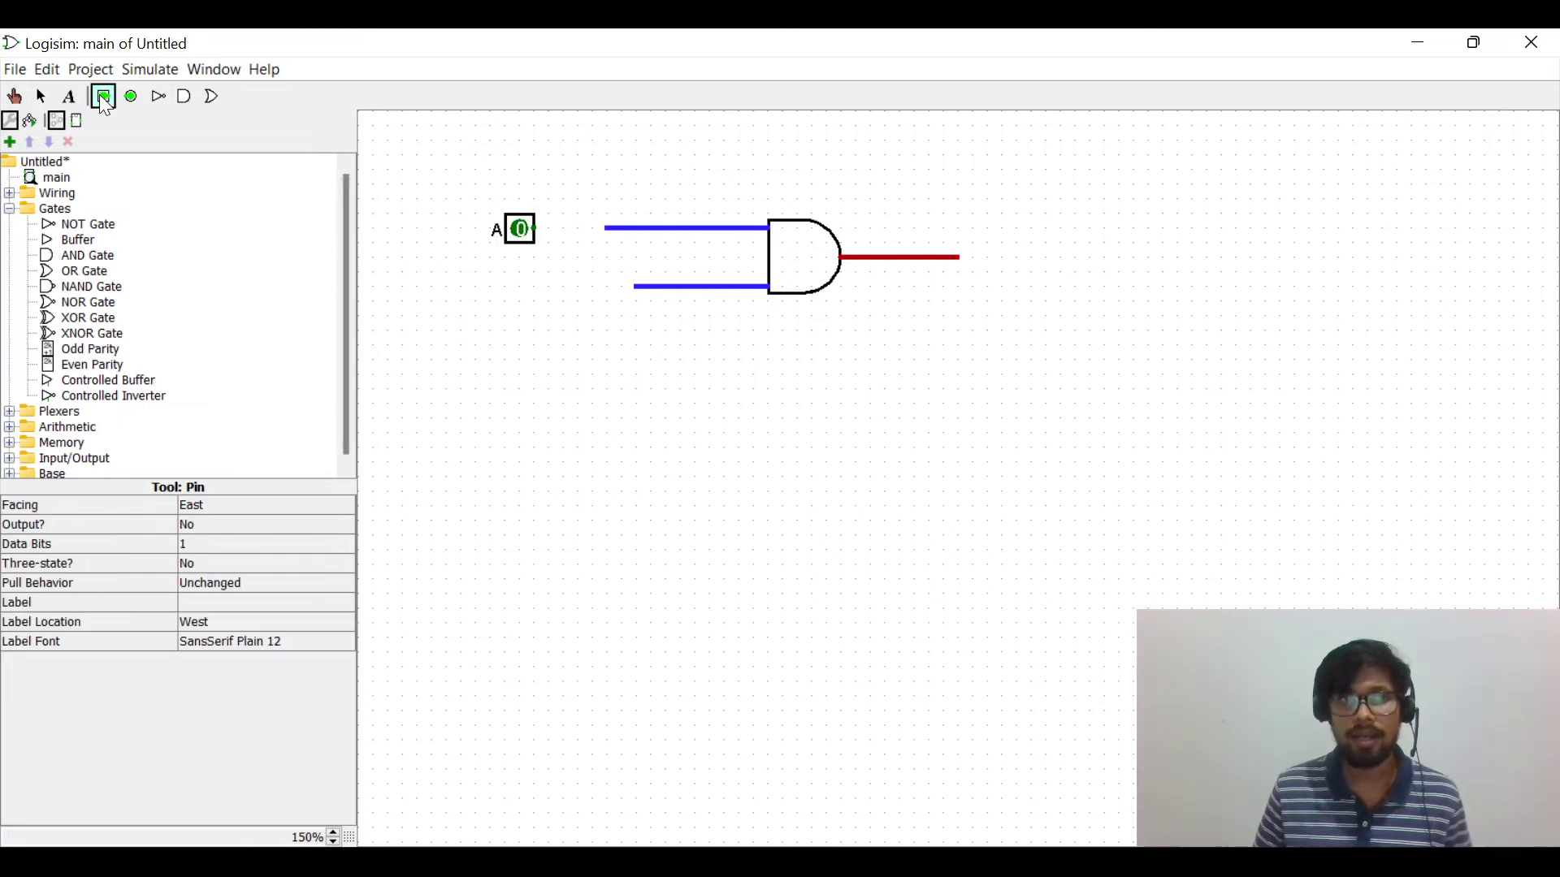
click(522, 291)
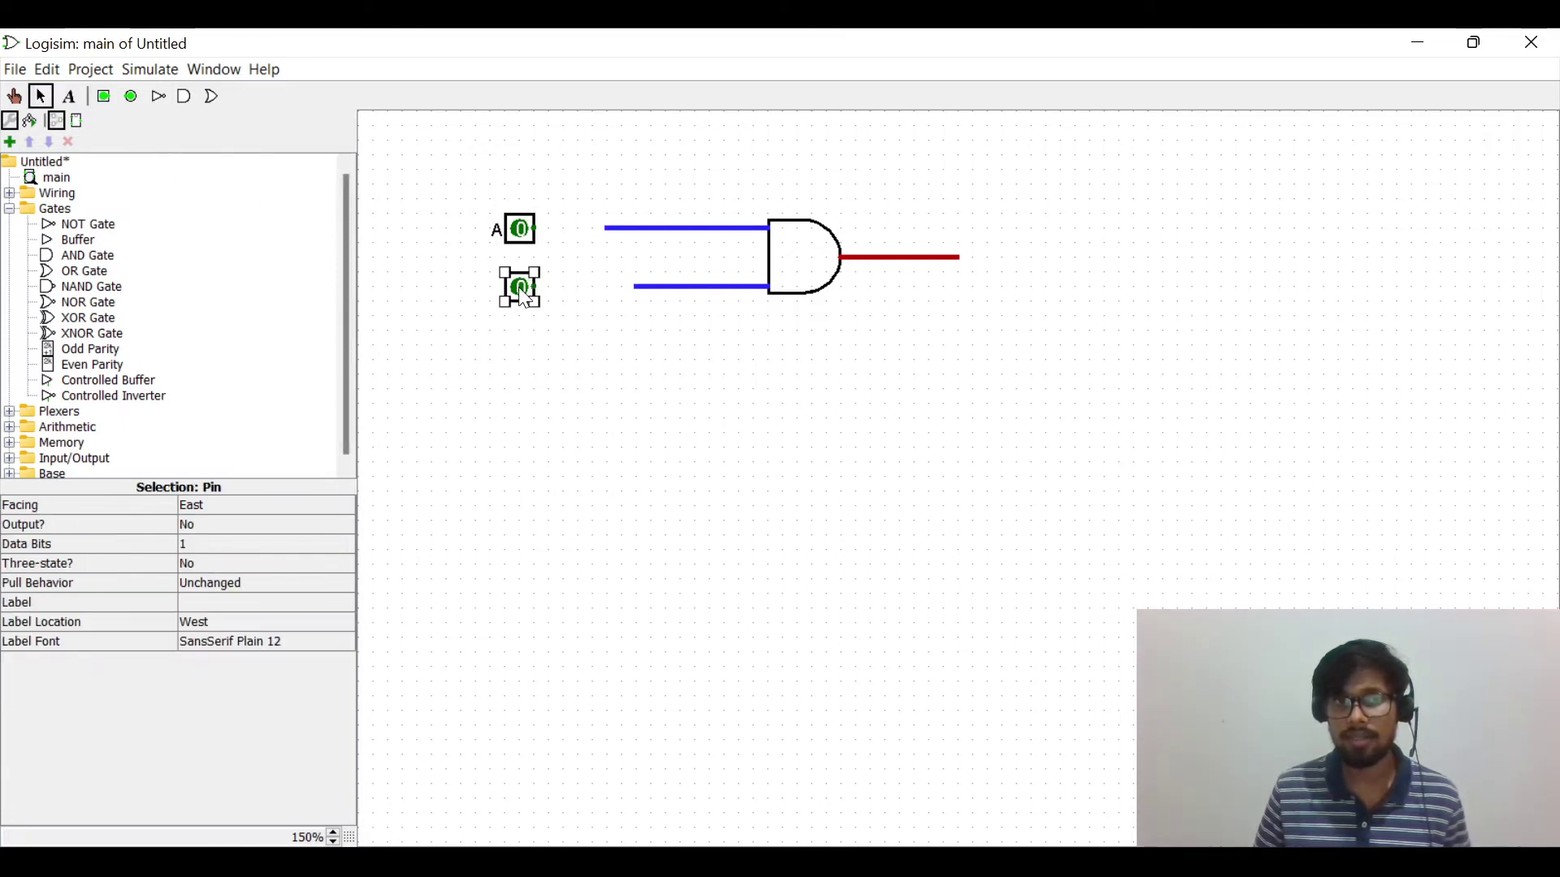
click(219, 605)
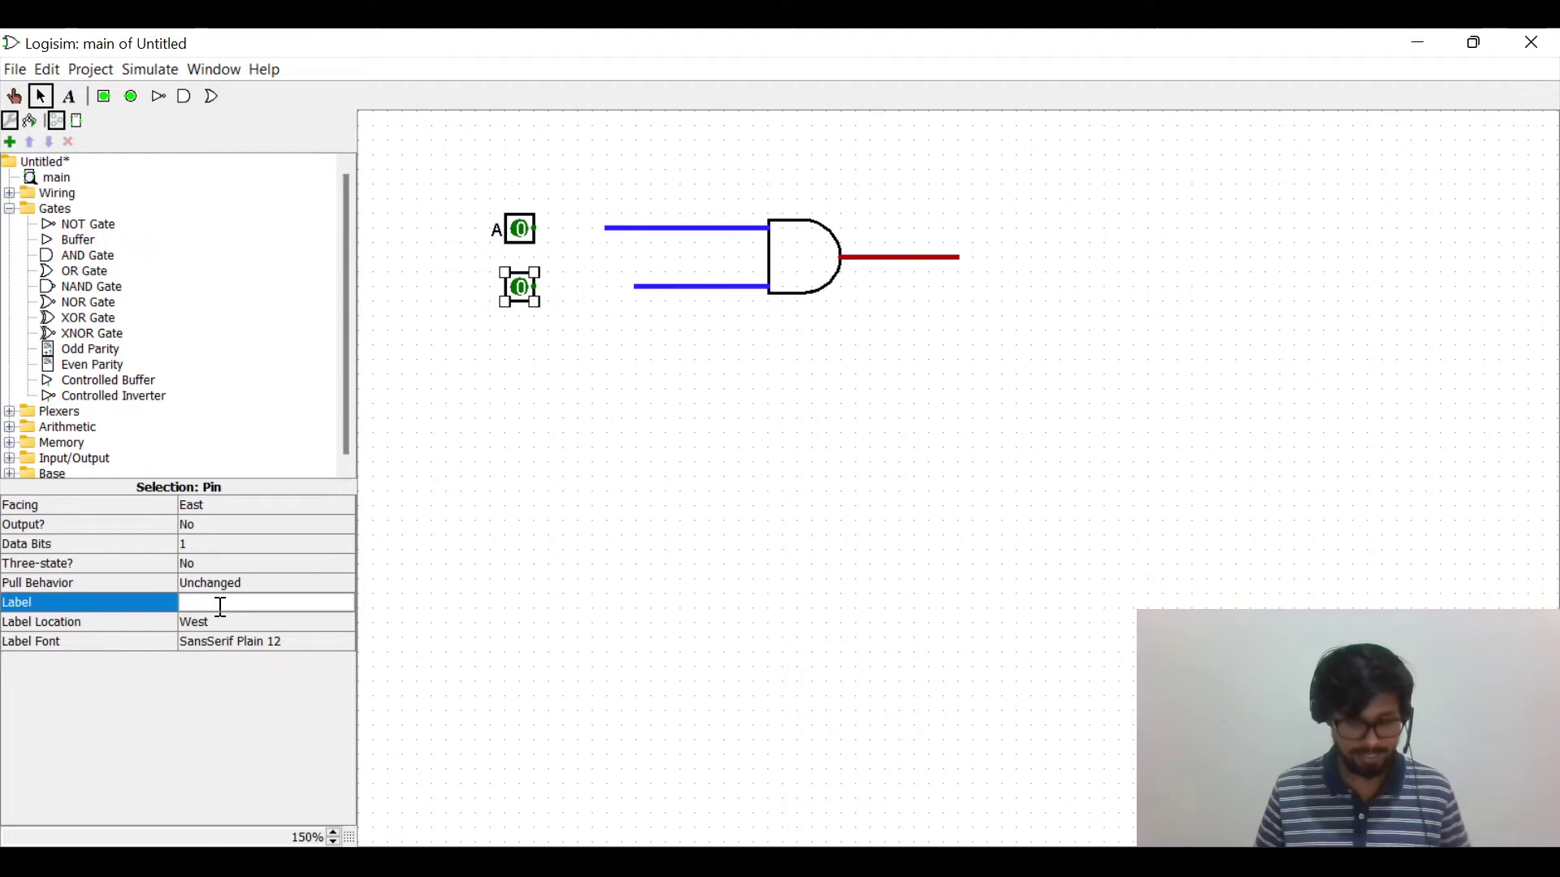
text(B)
key(Return)
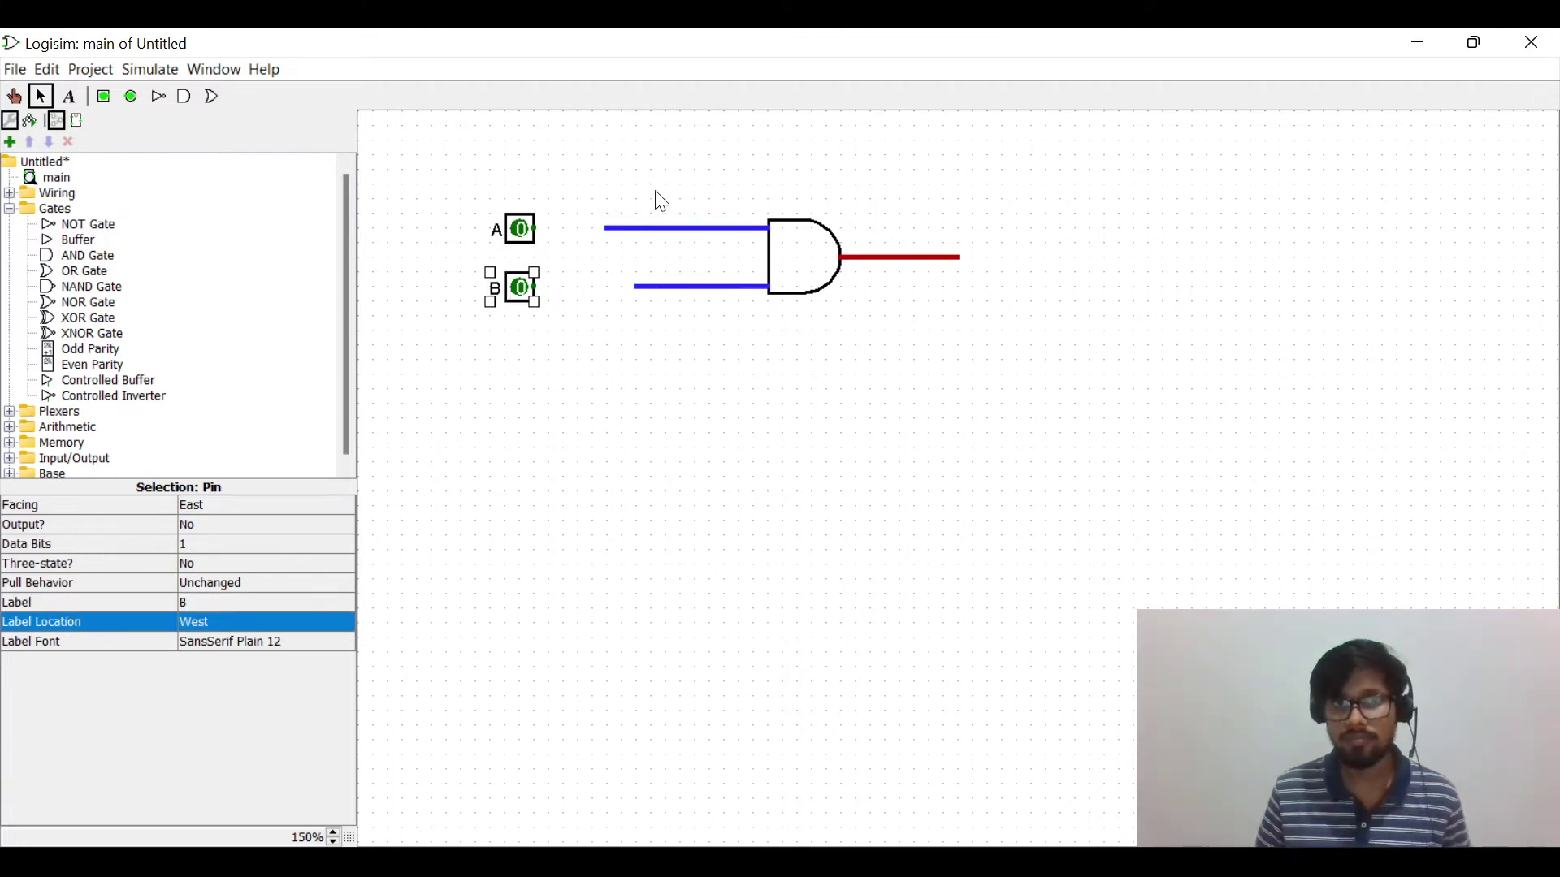
Step: Wire pins A and B to the AND gate's upper and lower input wires
click(574, 324)
drag(534, 230, 606, 228)
drag(535, 288, 638, 289)
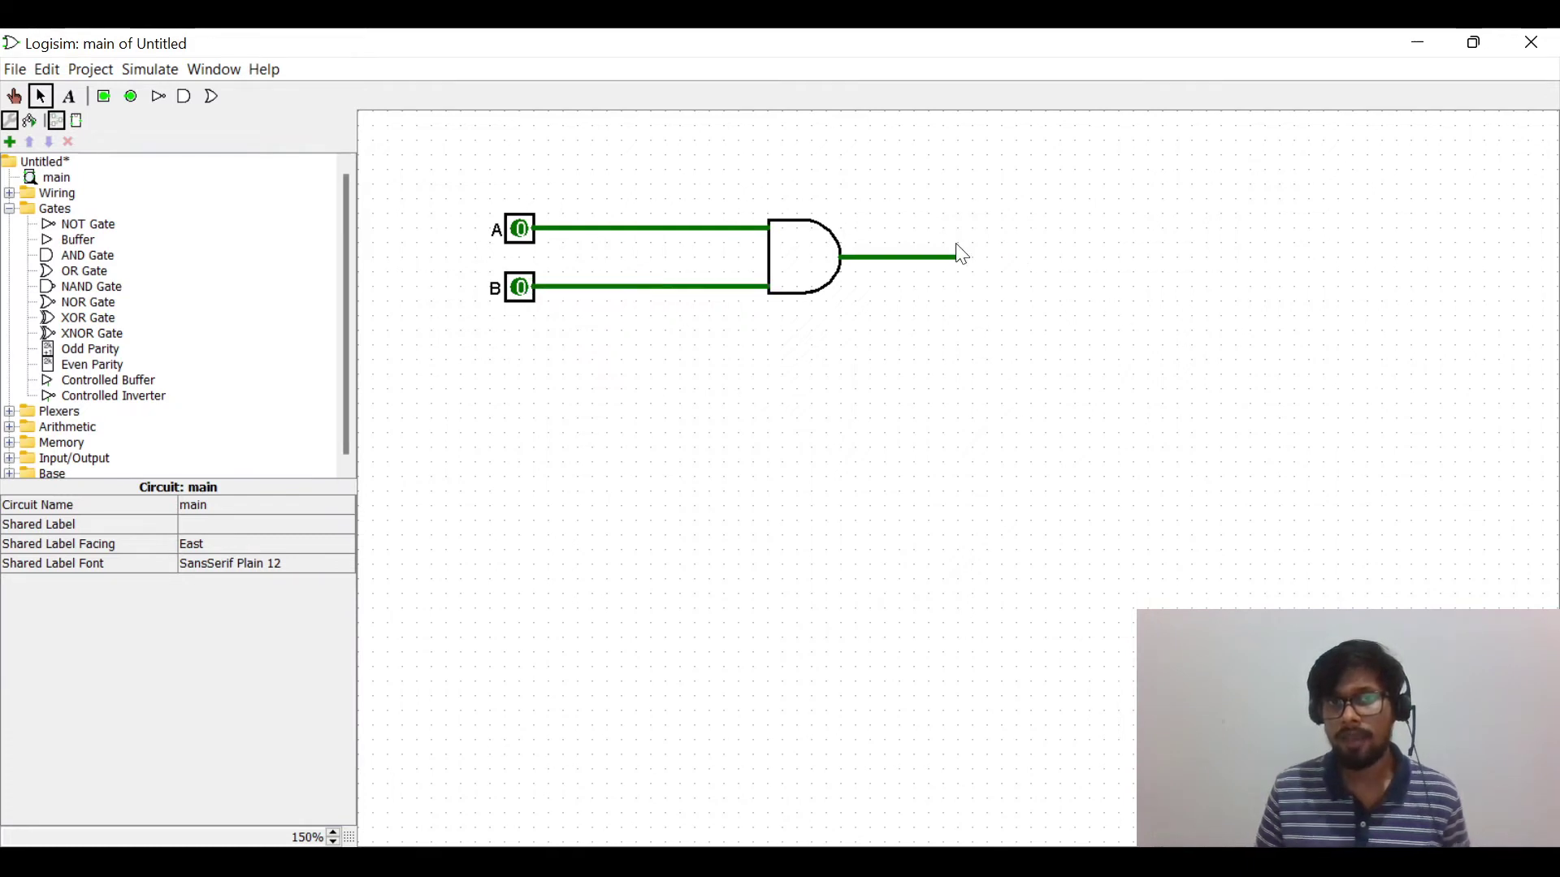
Step: Add an output pin in line with the AND gate's output and connect it to the output wire
click(133, 99)
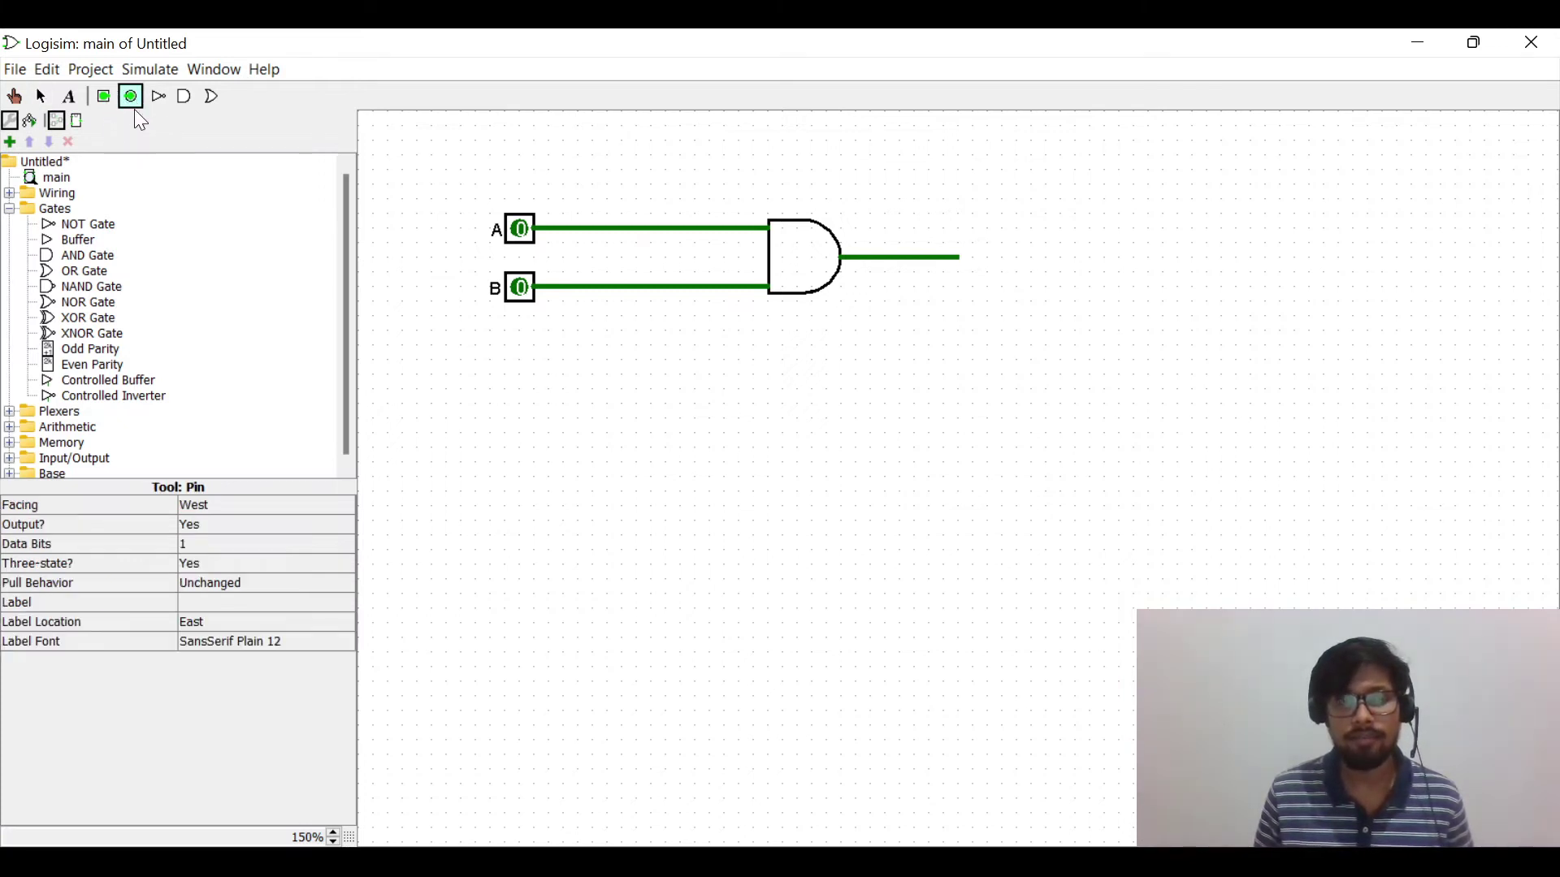
click(1017, 259)
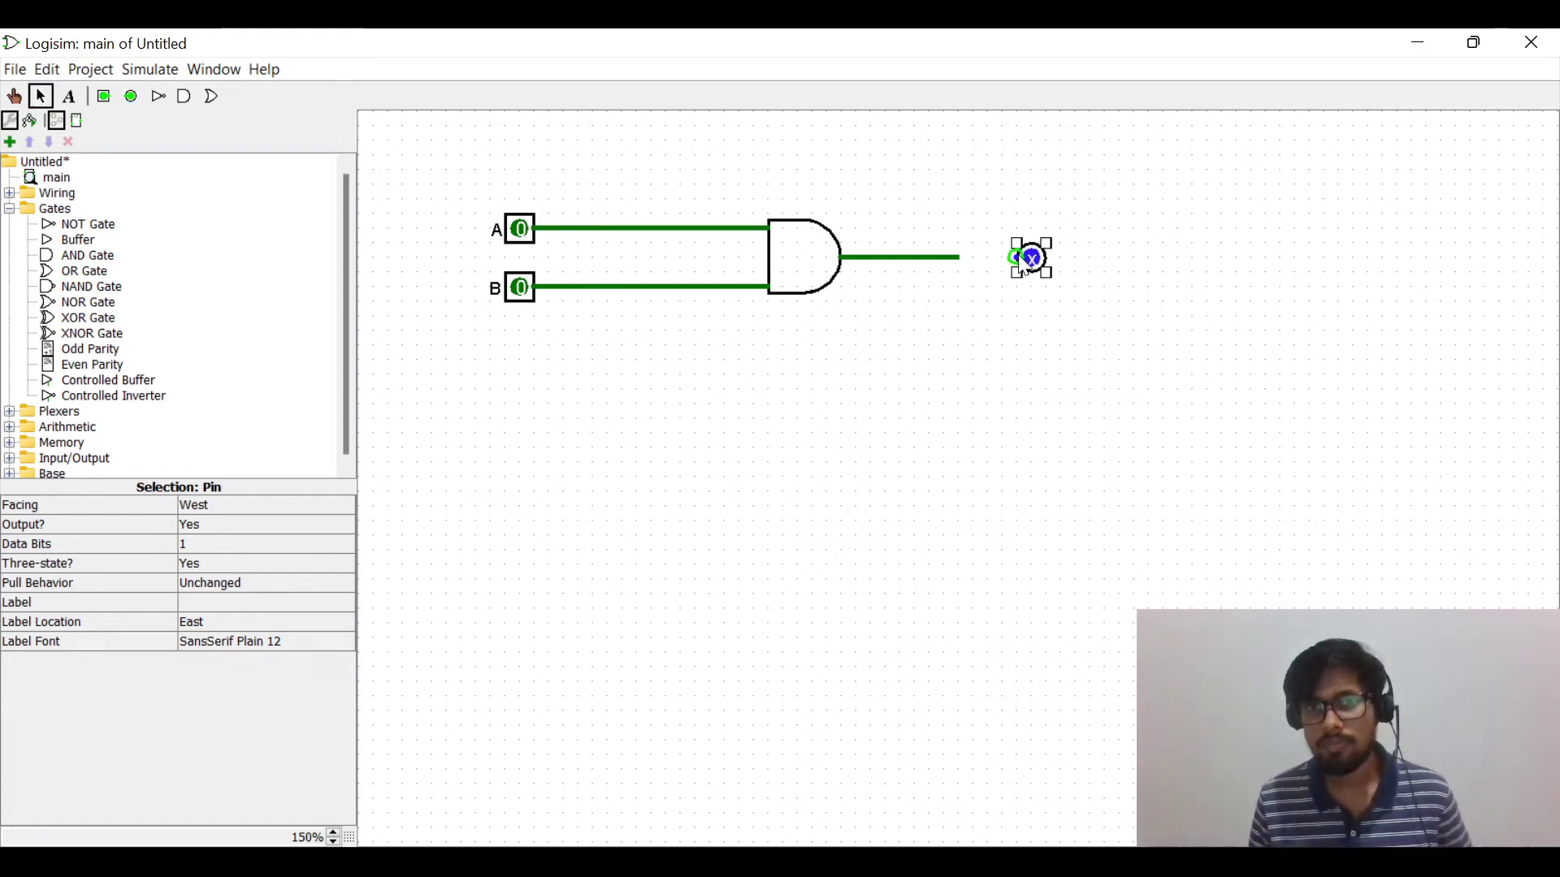
drag(1017, 258, 959, 257)
click(1056, 358)
Step: Label the output pin Z
click(1036, 268)
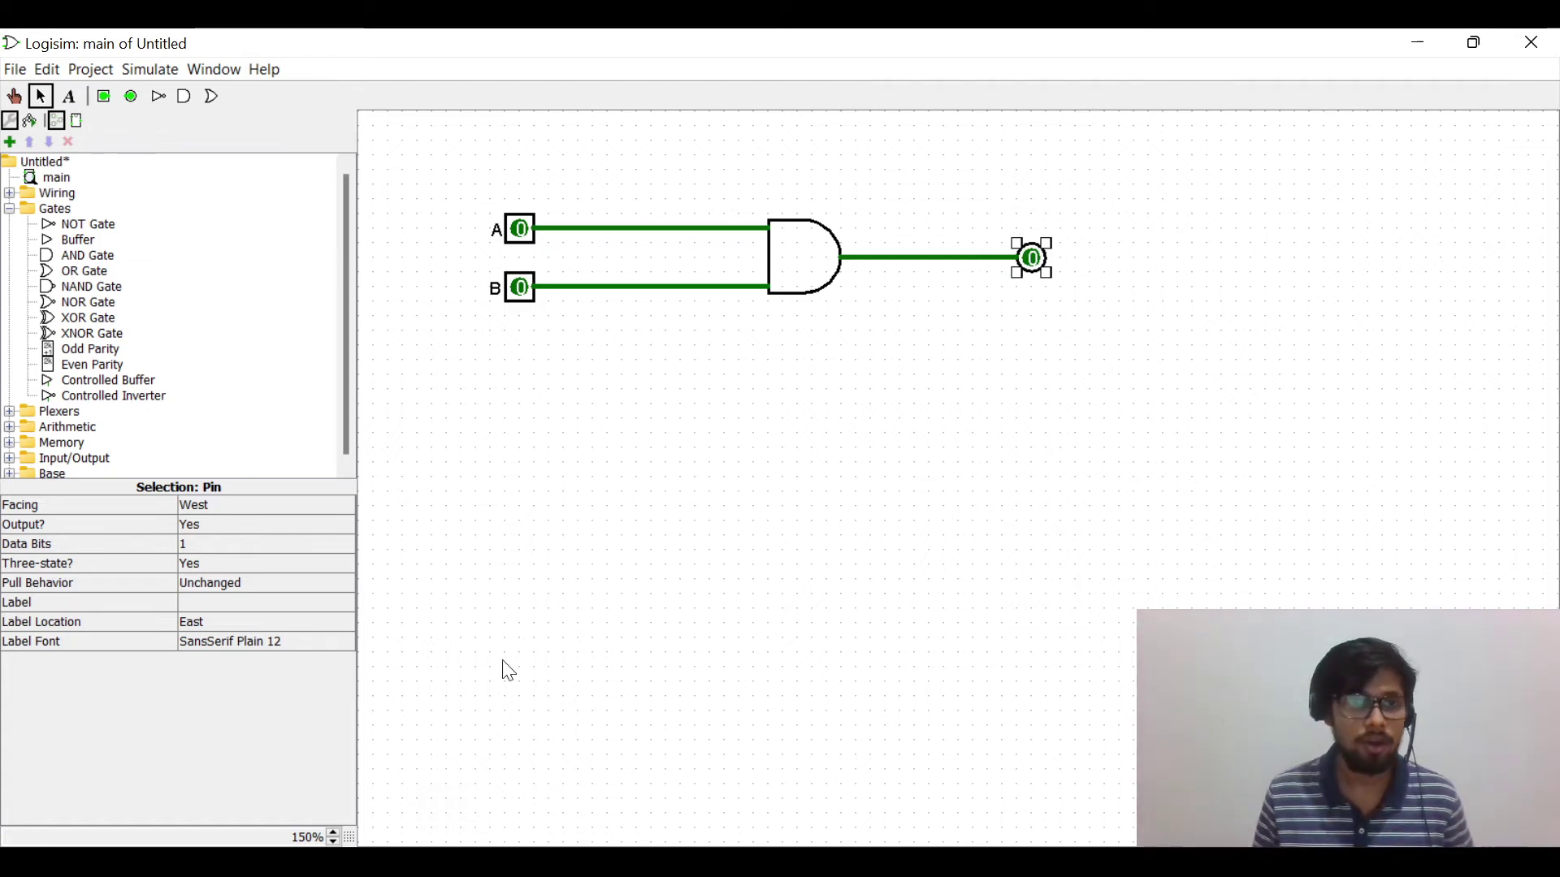
click(211, 601)
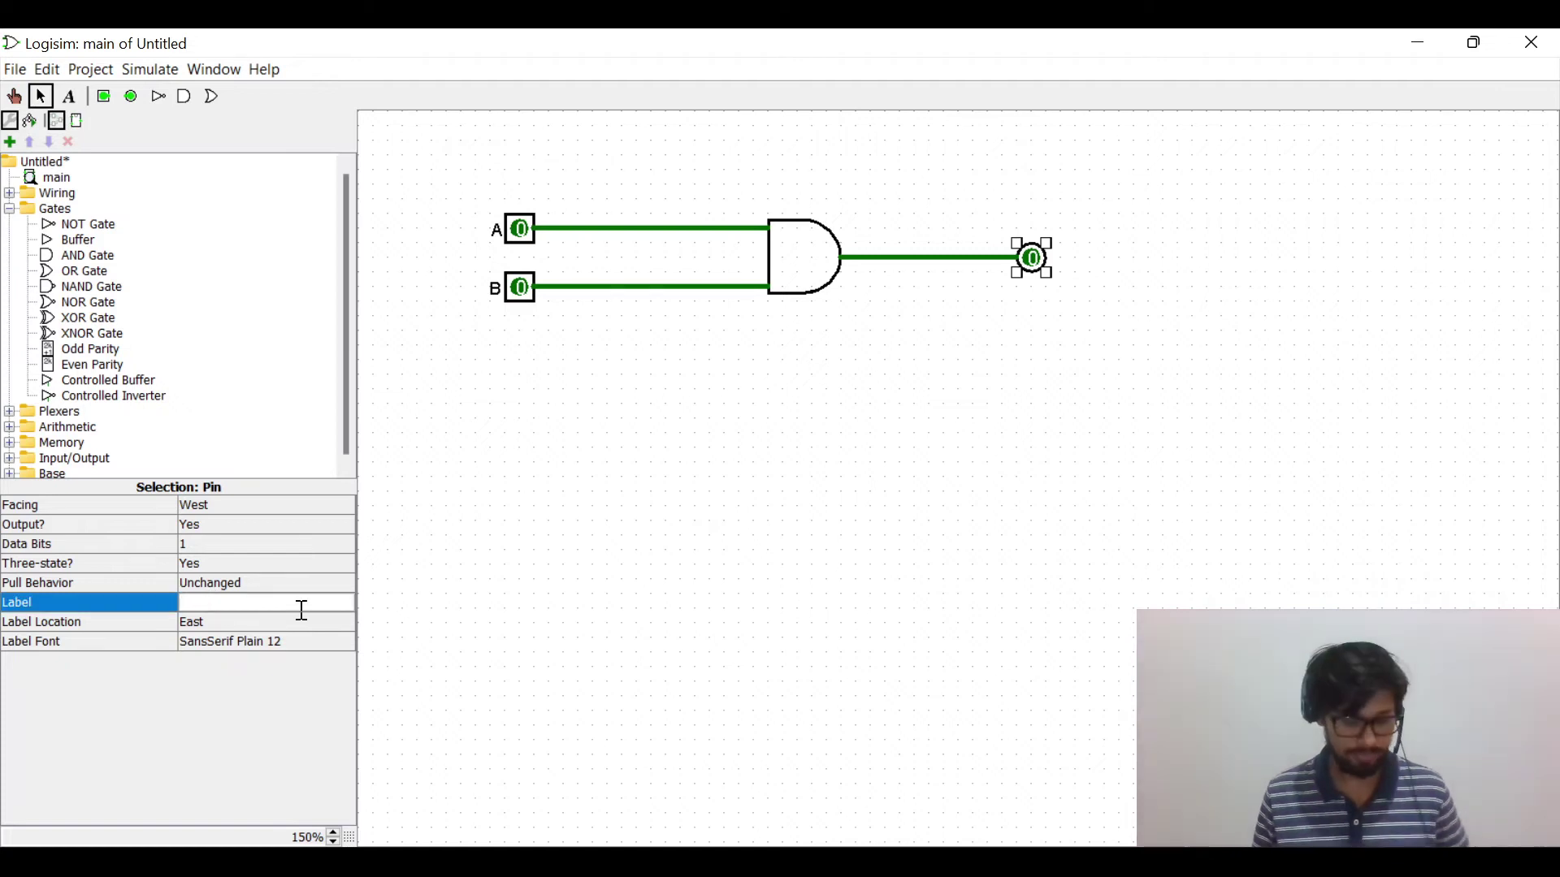
text(Z)
key(Return)
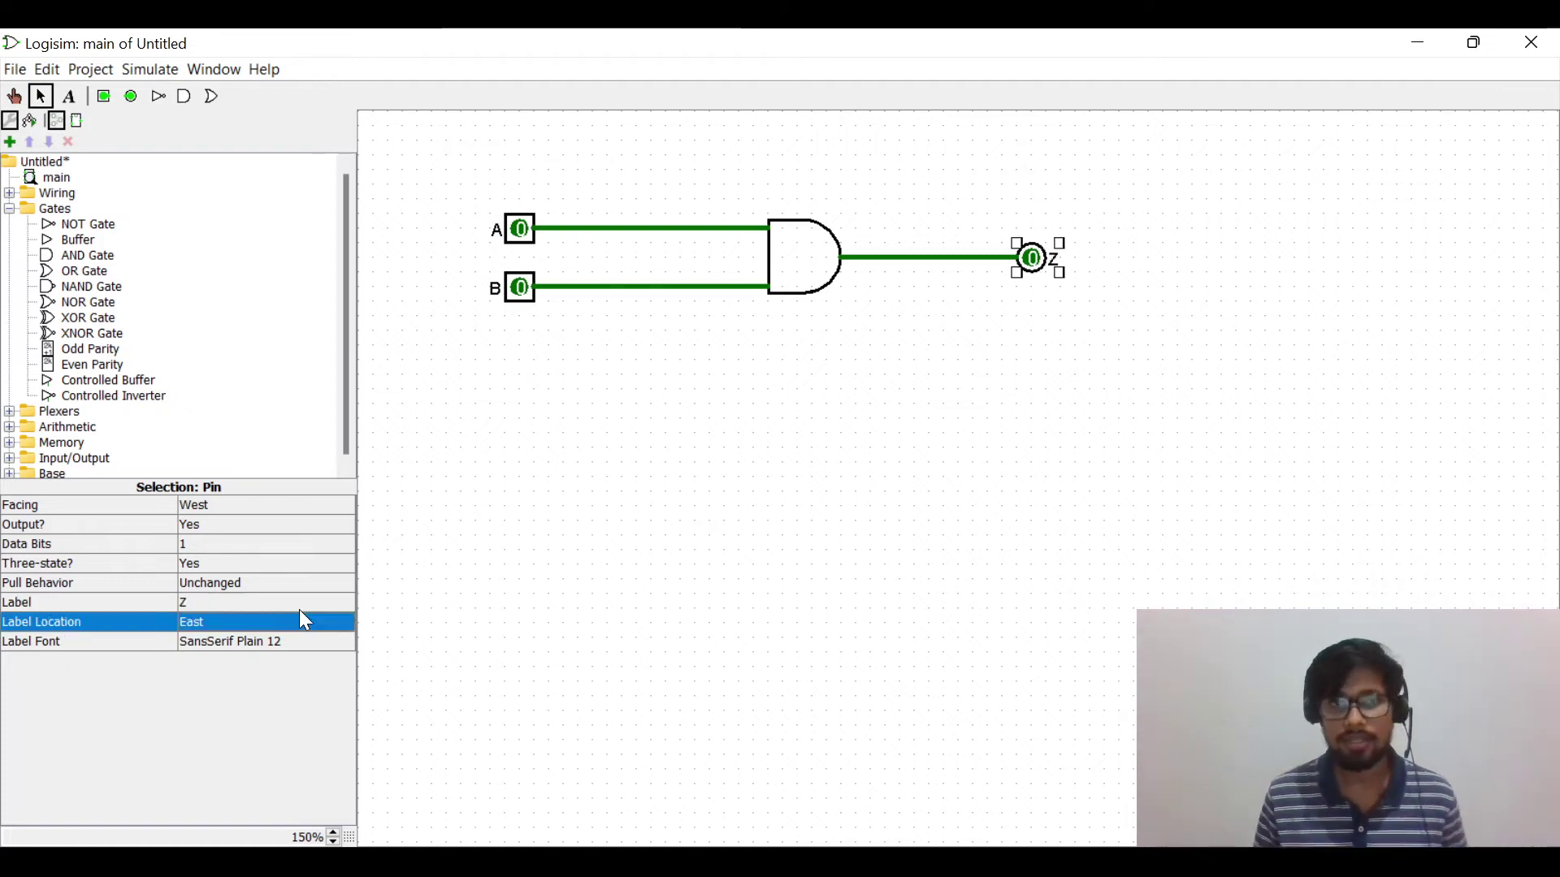
click(875, 410)
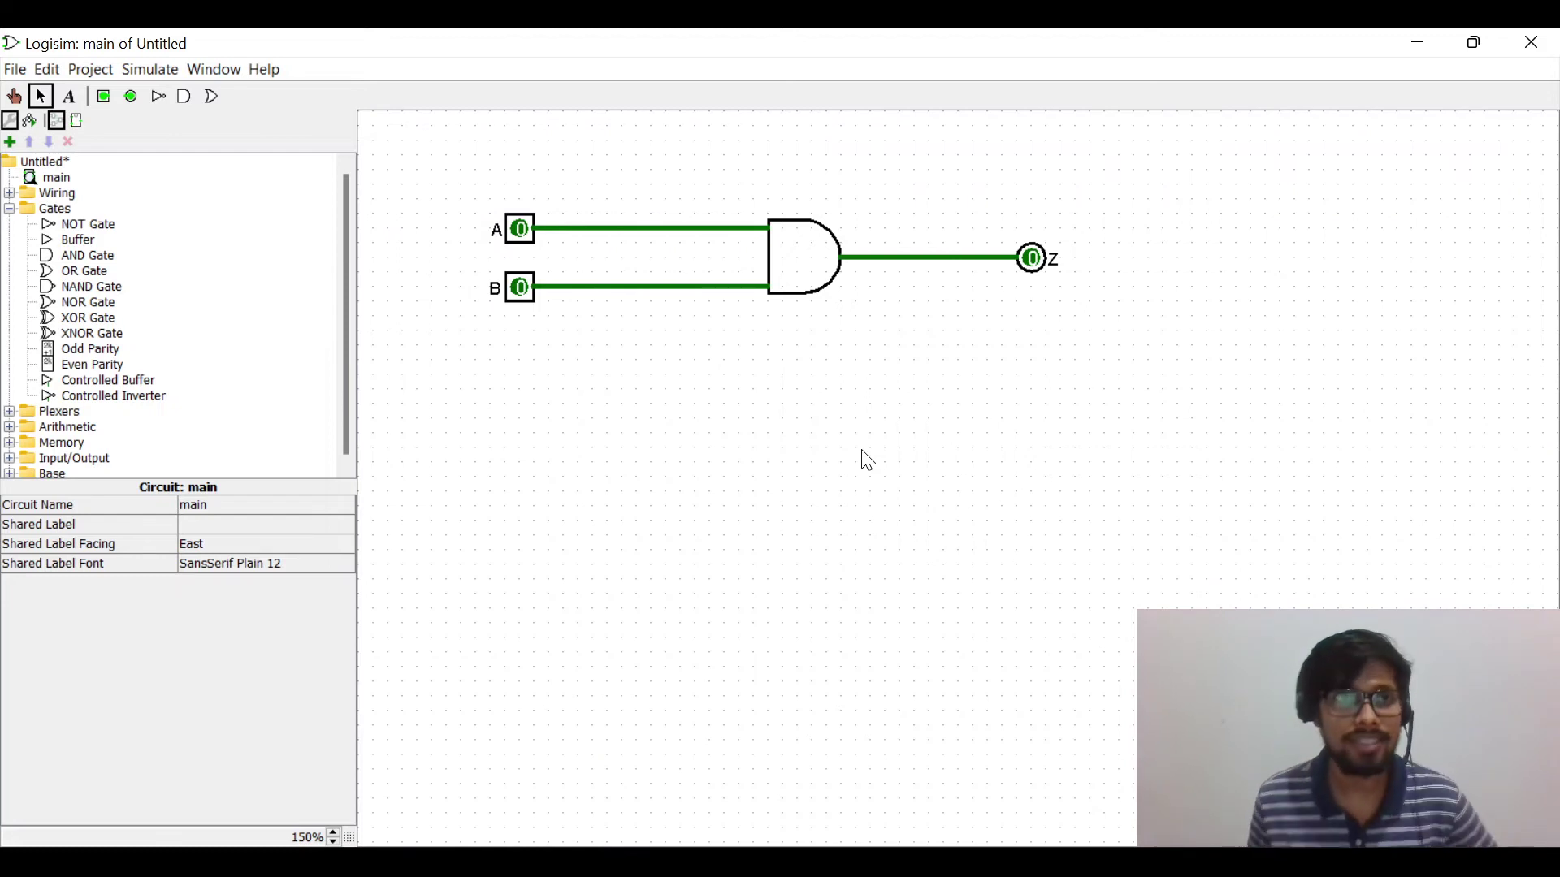
Step: Test the AND gate by toggling input pins A and B through their 0 and 1 combinations, ending with both at 0
click(15, 98)
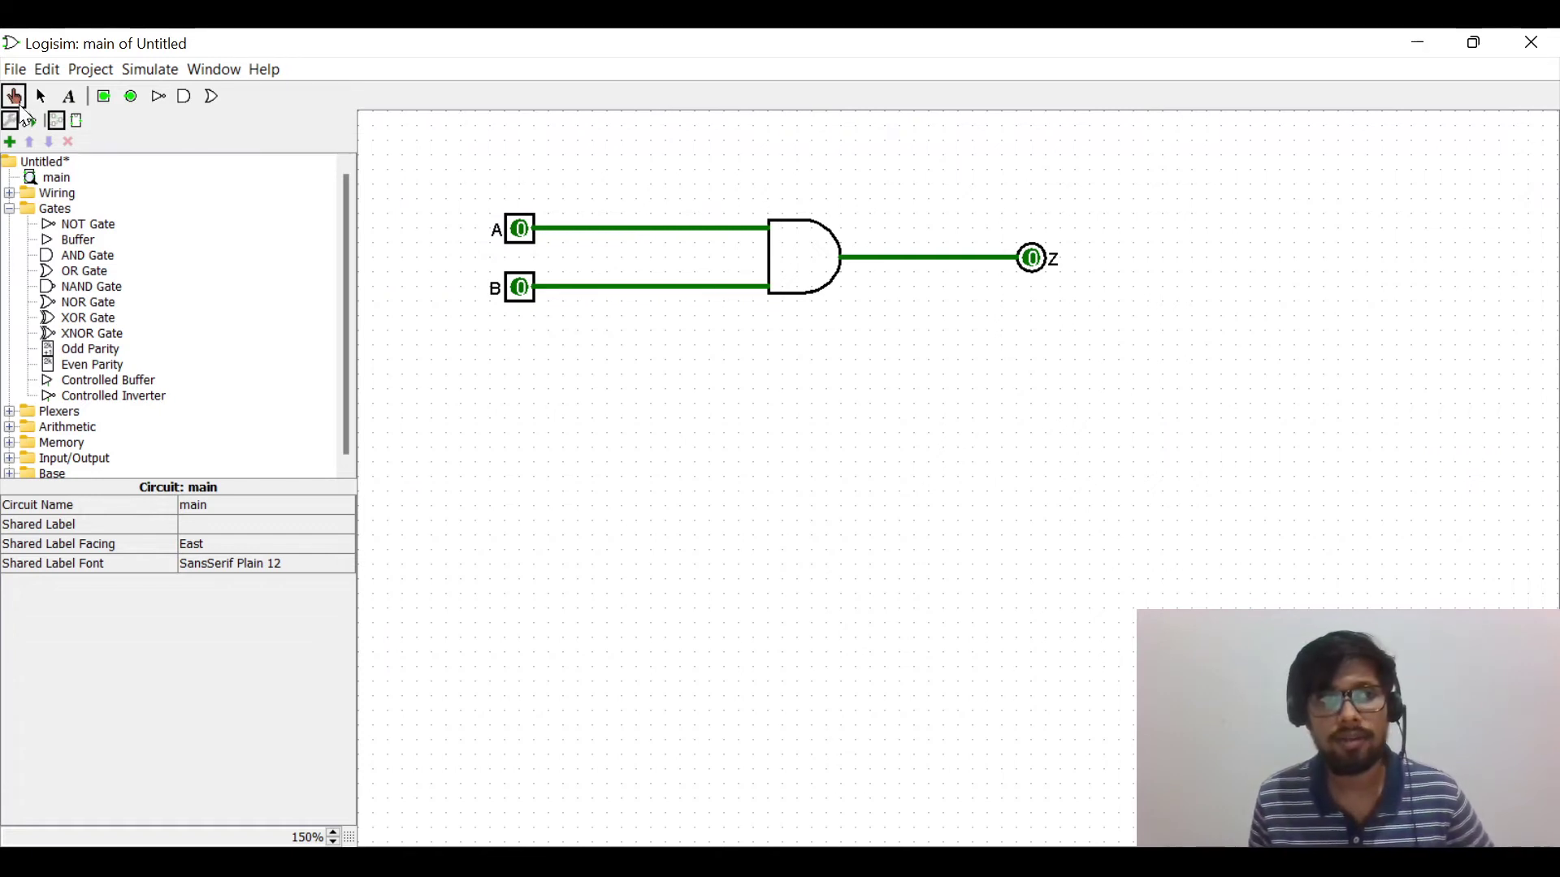
click(523, 230)
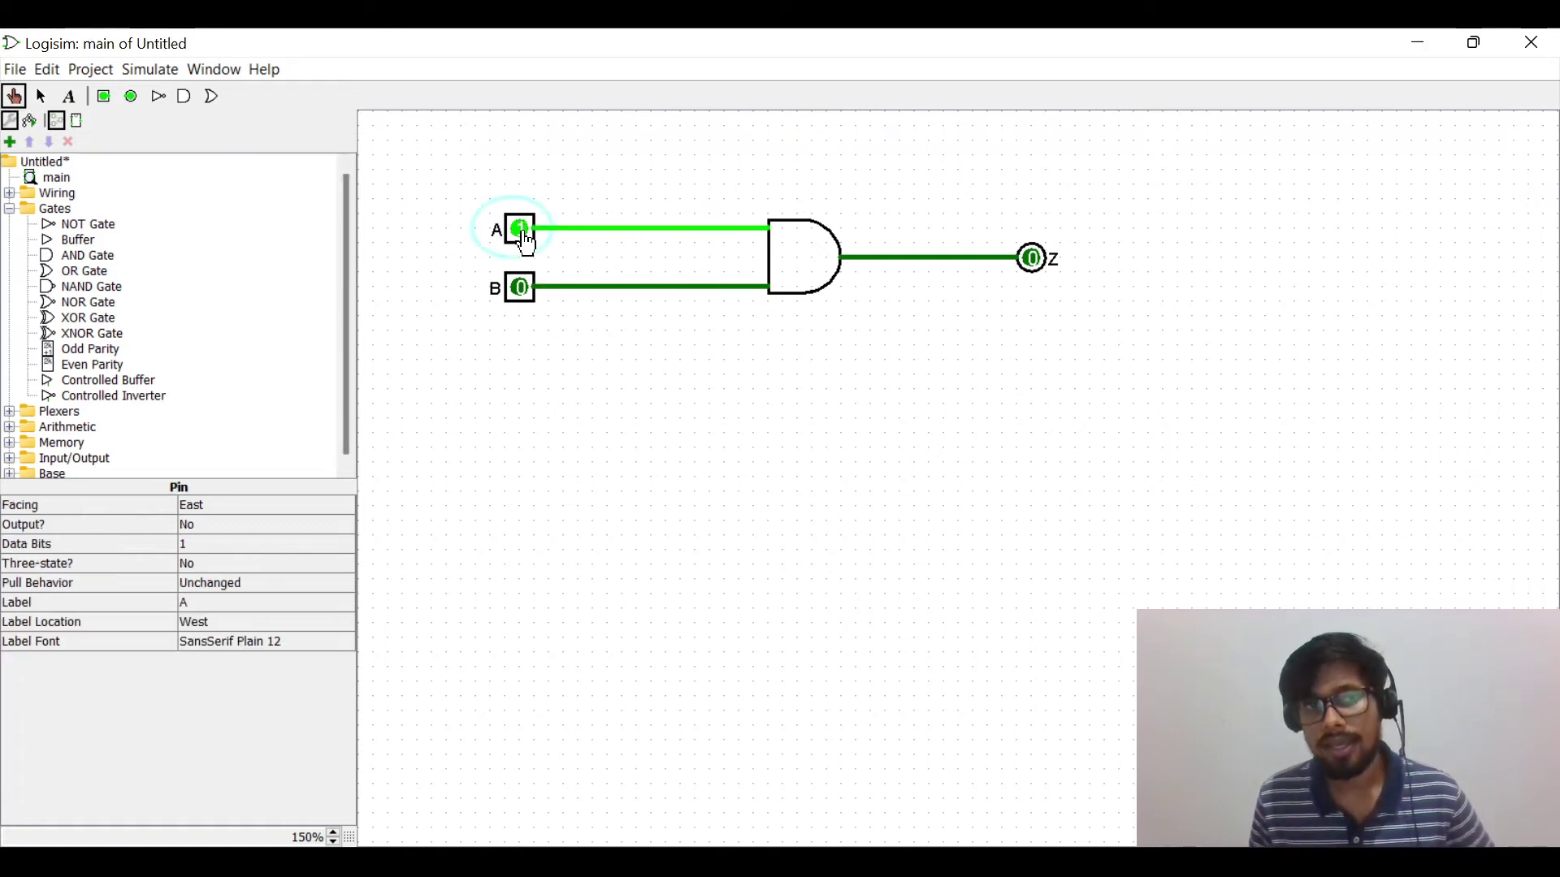
click(522, 231)
click(523, 288)
click(522, 231)
click(523, 288)
click(523, 231)
click(523, 289)
click(523, 230)
click(522, 289)
click(523, 230)
click(522, 288)
click(522, 230)
click(522, 289)
click(528, 231)
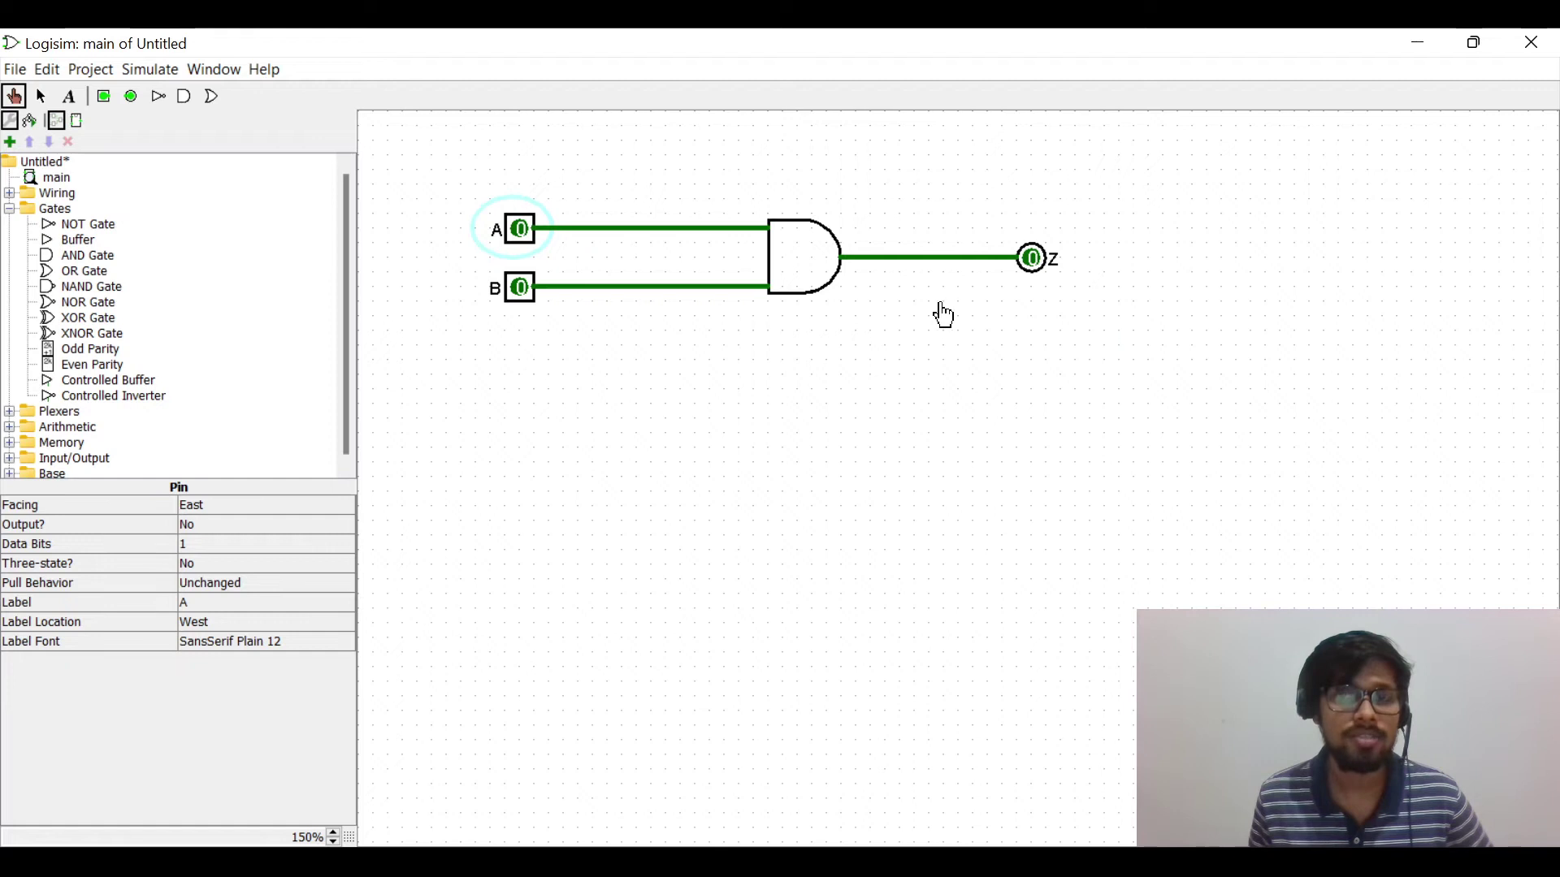
click(520, 289)
click(521, 230)
click(521, 289)
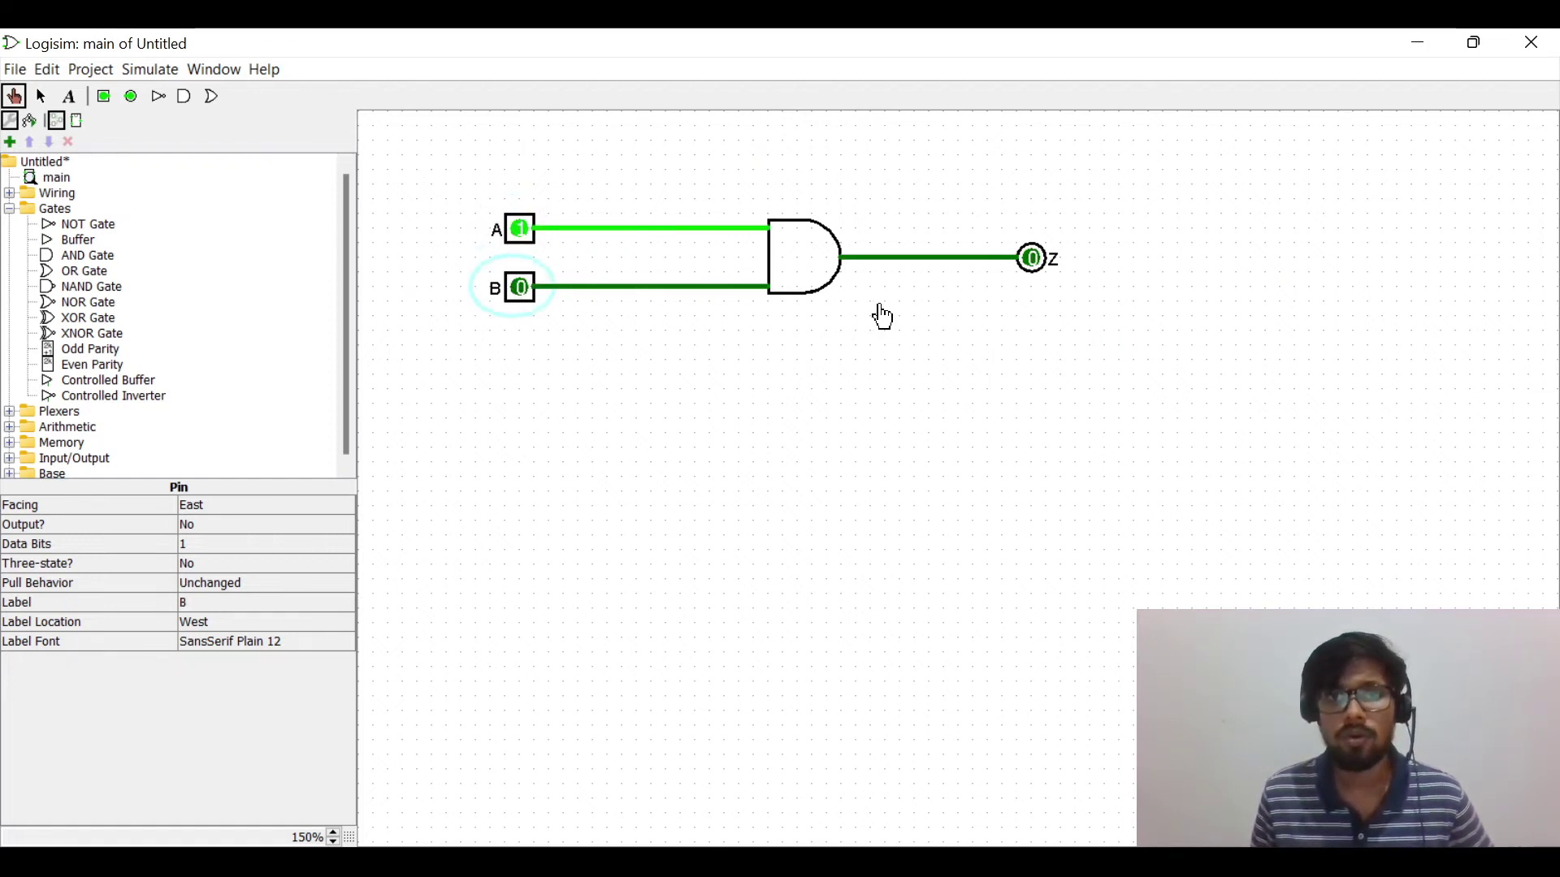
click(520, 232)
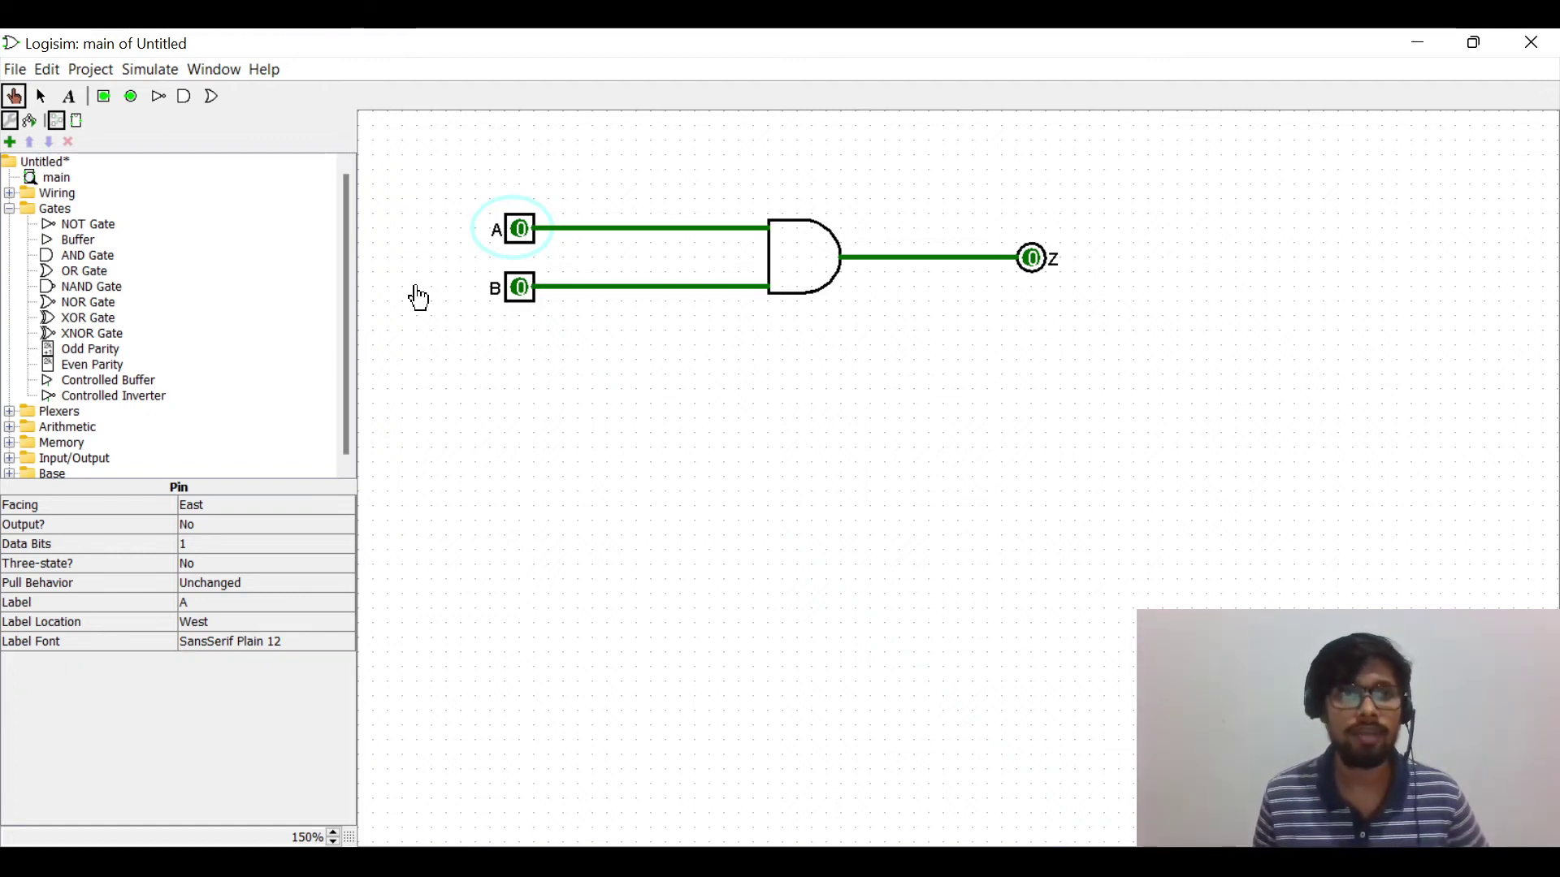
Step: Compact the circuit by moving the AND gate and output closer to the input pins, and pin Z closer to the gate
click(42, 96)
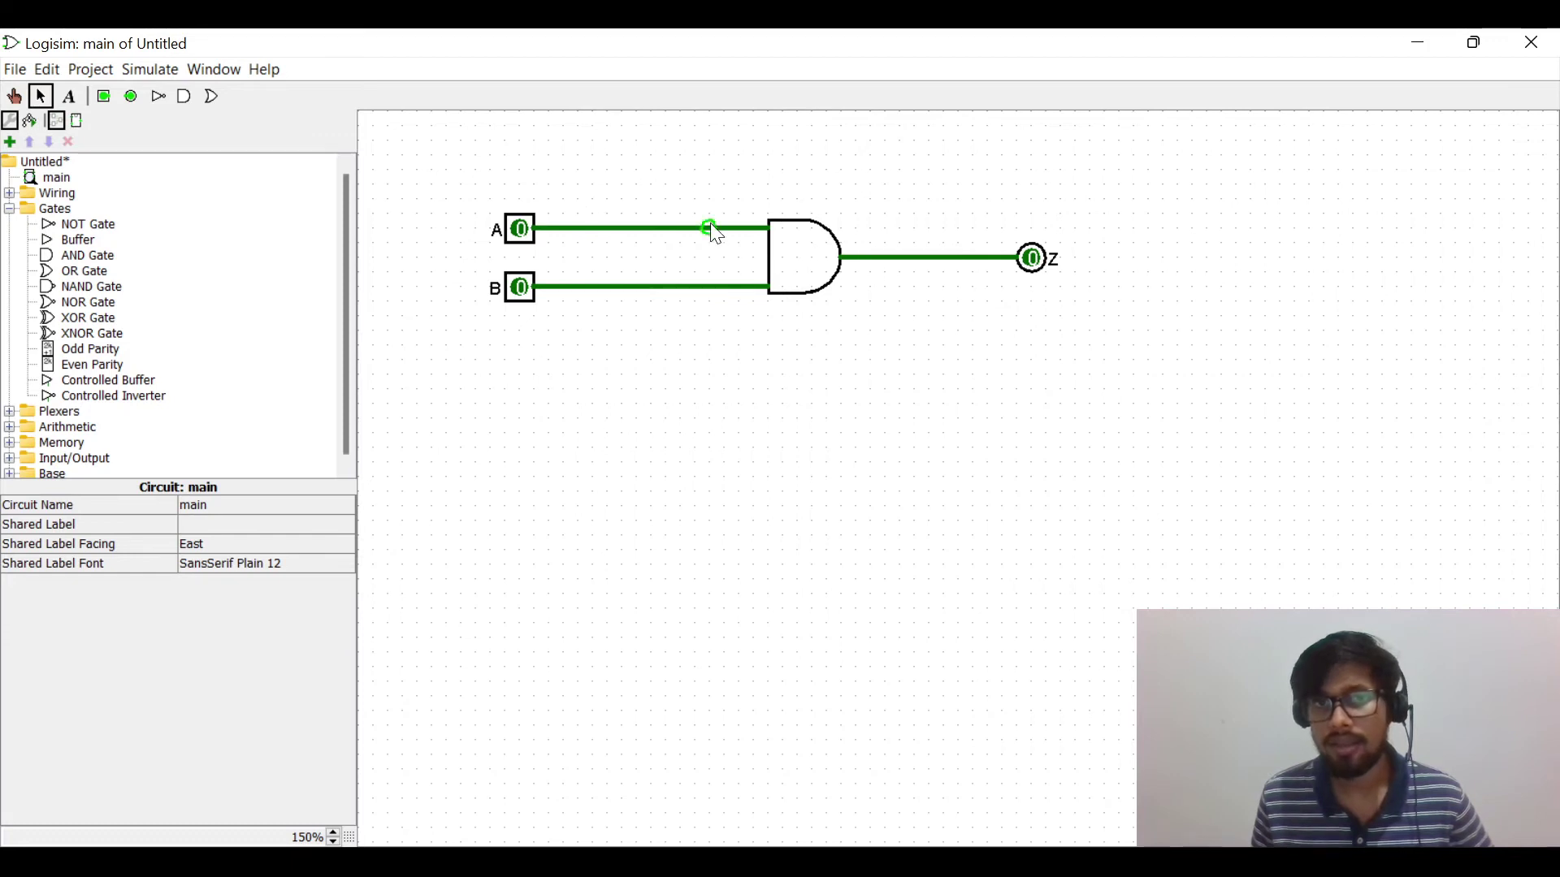
drag(684, 150, 1251, 405)
drag(787, 258, 670, 258)
click(848, 333)
drag(1106, 328, 864, 202)
drag(913, 258, 812, 257)
click(827, 384)
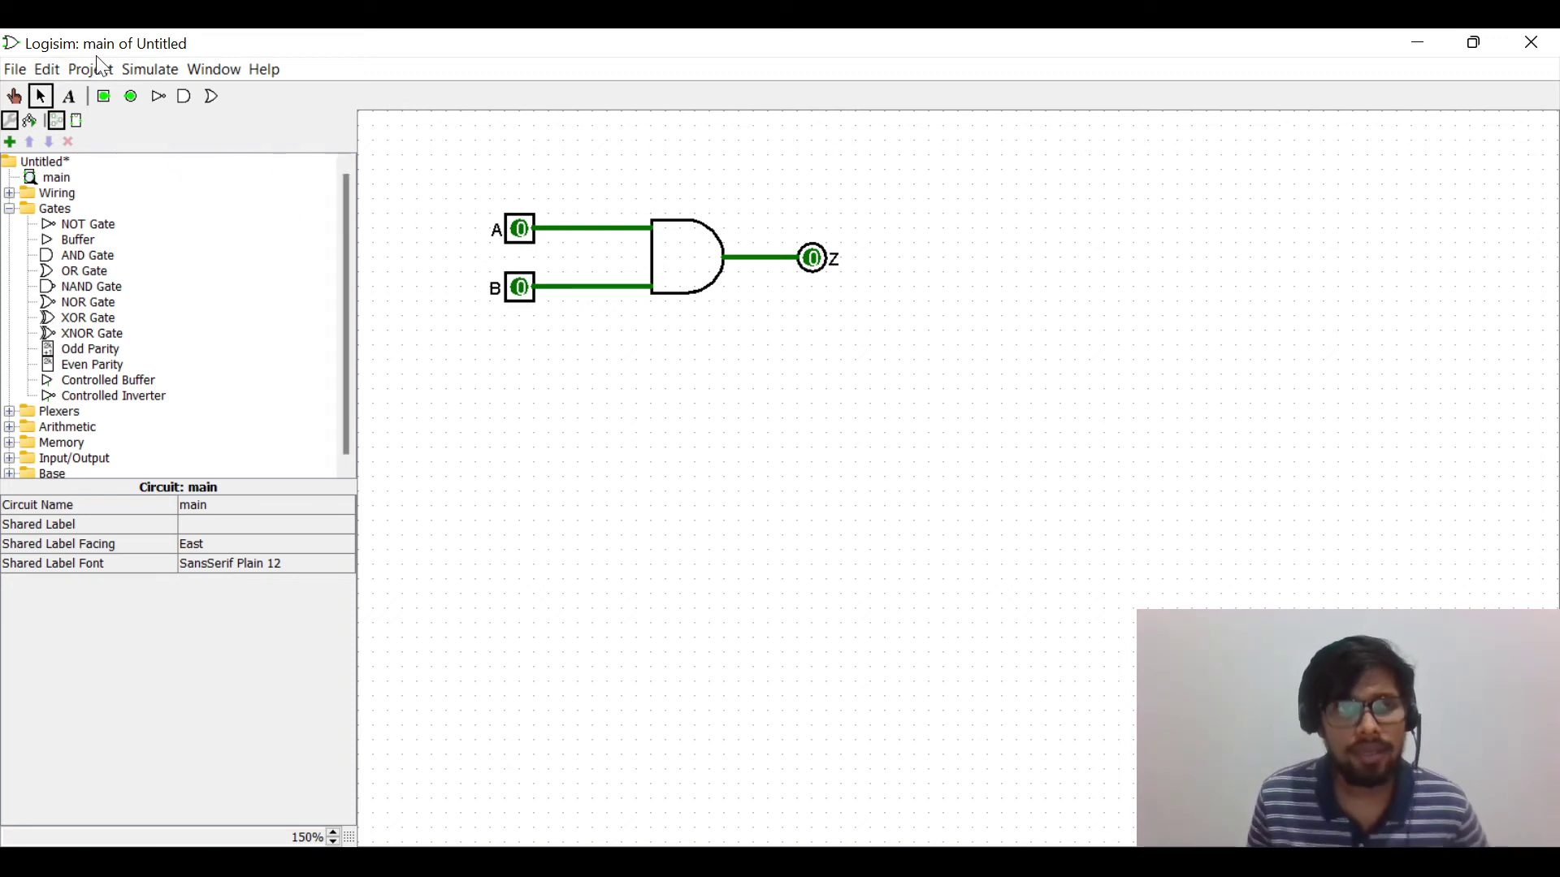
Step: Analyze the circuit and examine its list of input variables
click(81, 71)
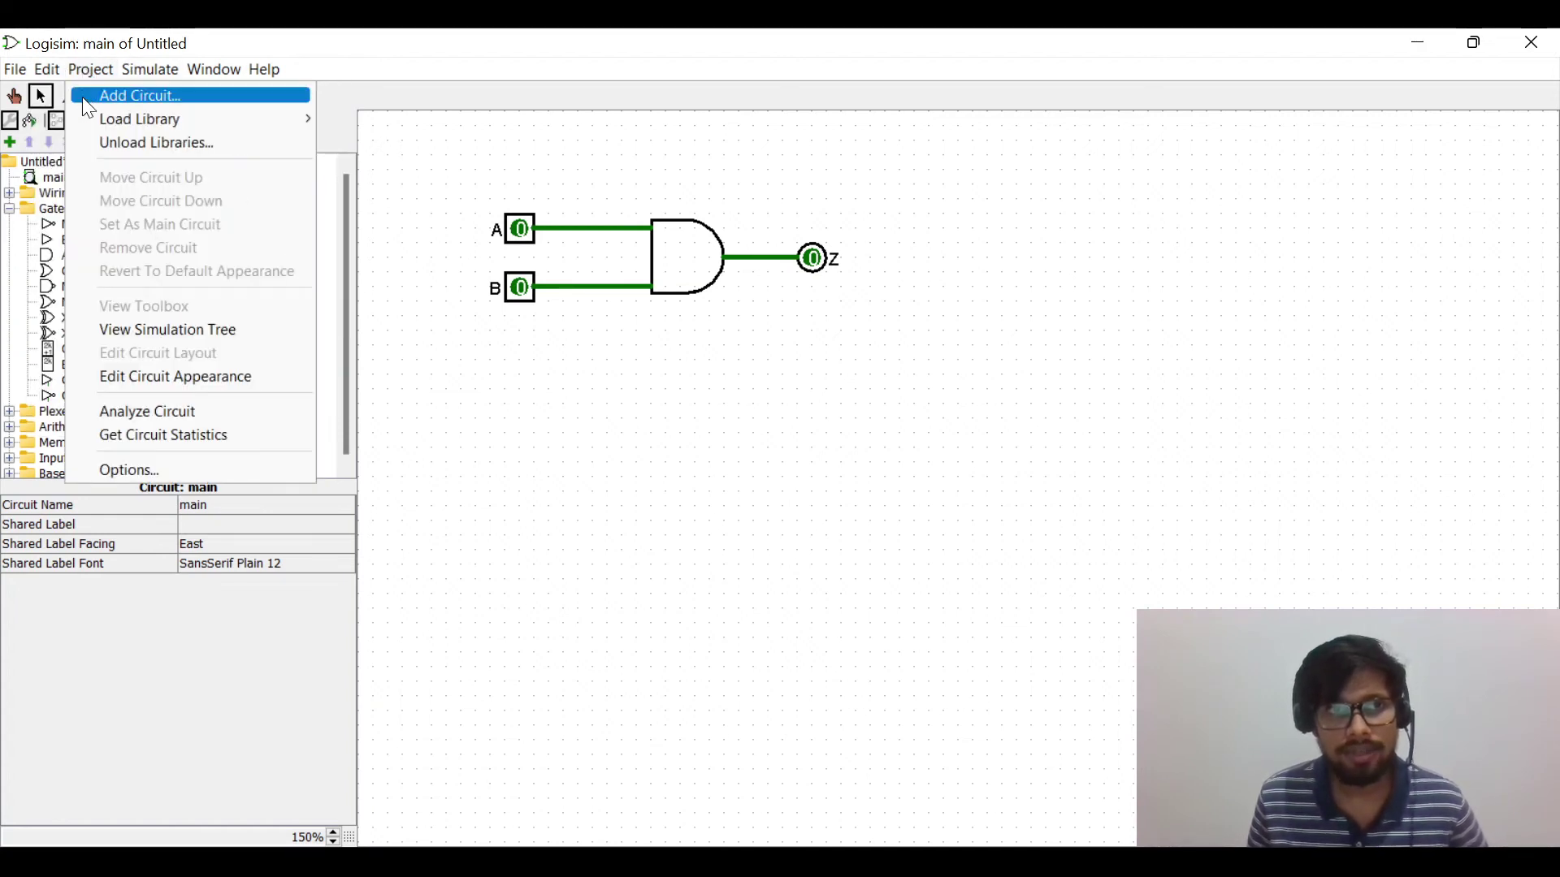
click(135, 412)
drag(1177, 226, 998, 298)
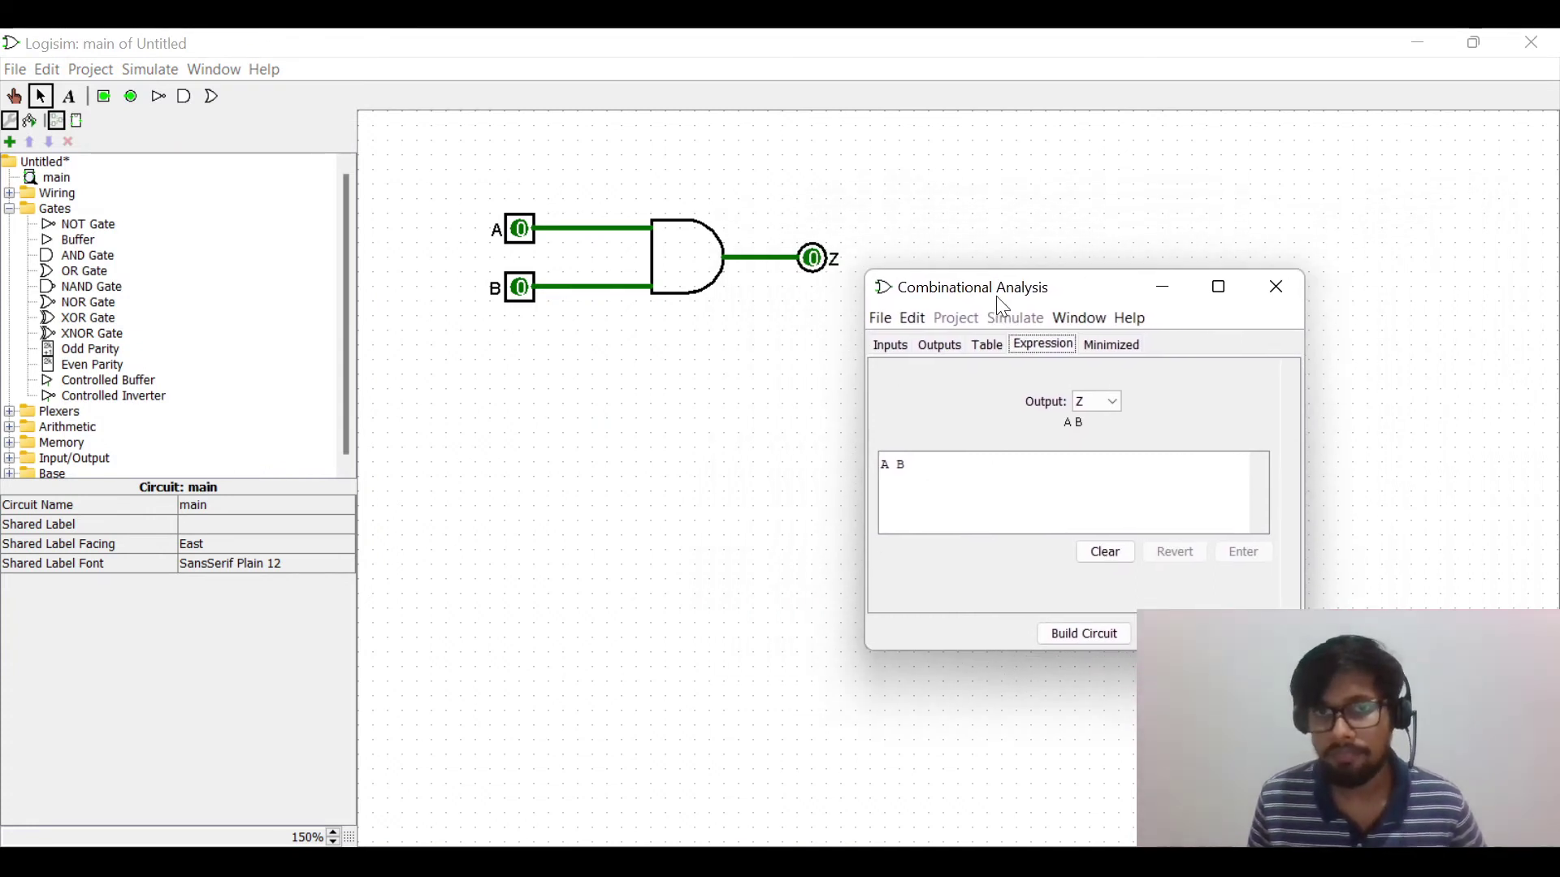
click(884, 352)
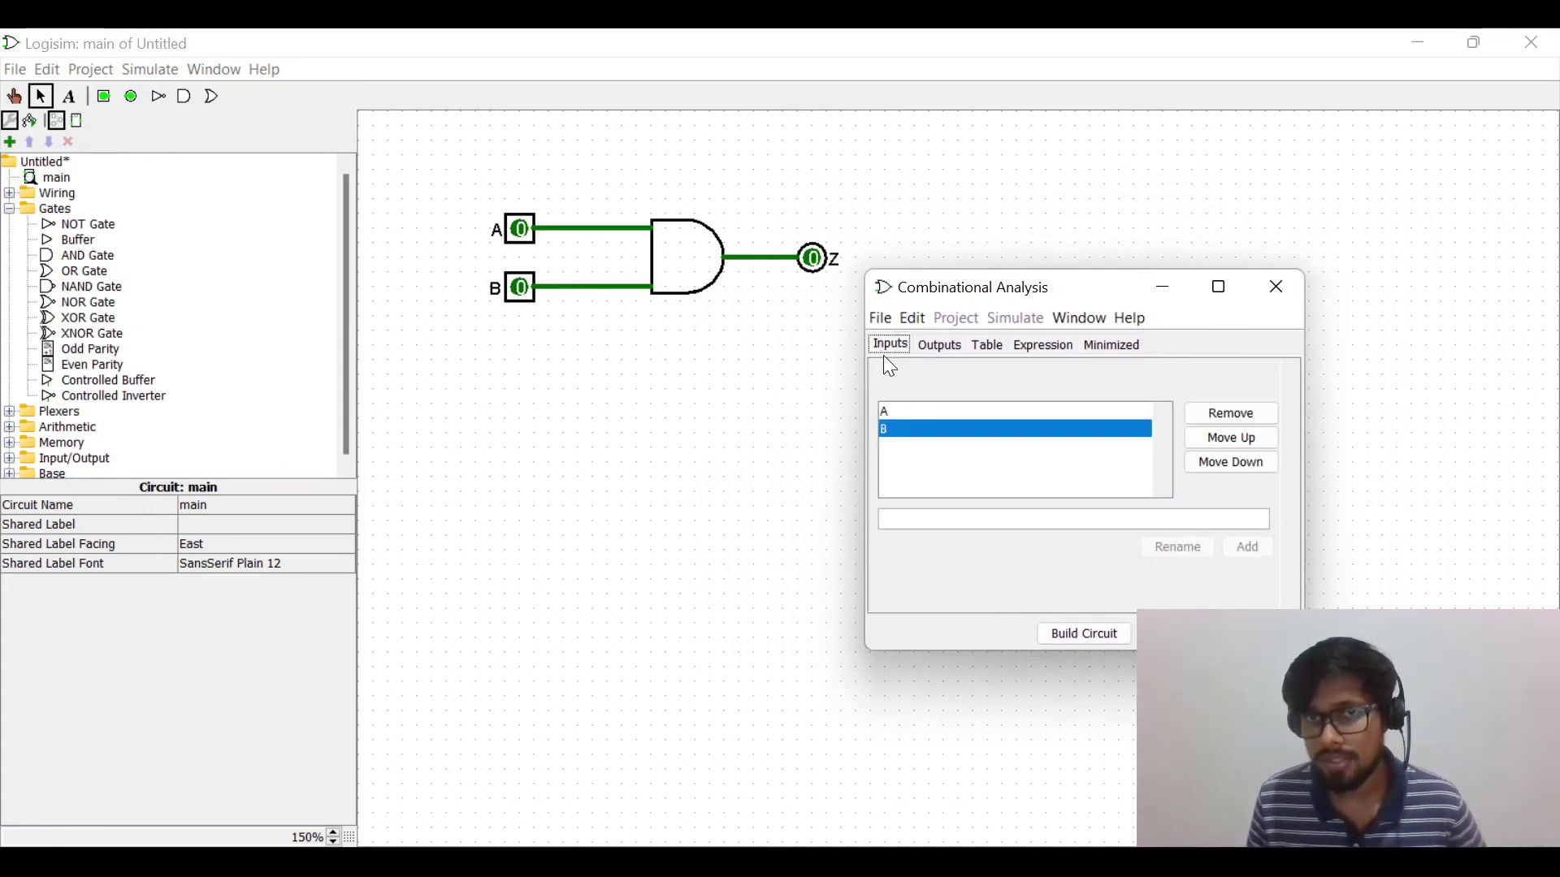
Step: Examine the input variables A and B and the output variable Z in the combinational analysis
click(913, 411)
click(920, 431)
click(885, 411)
click(908, 430)
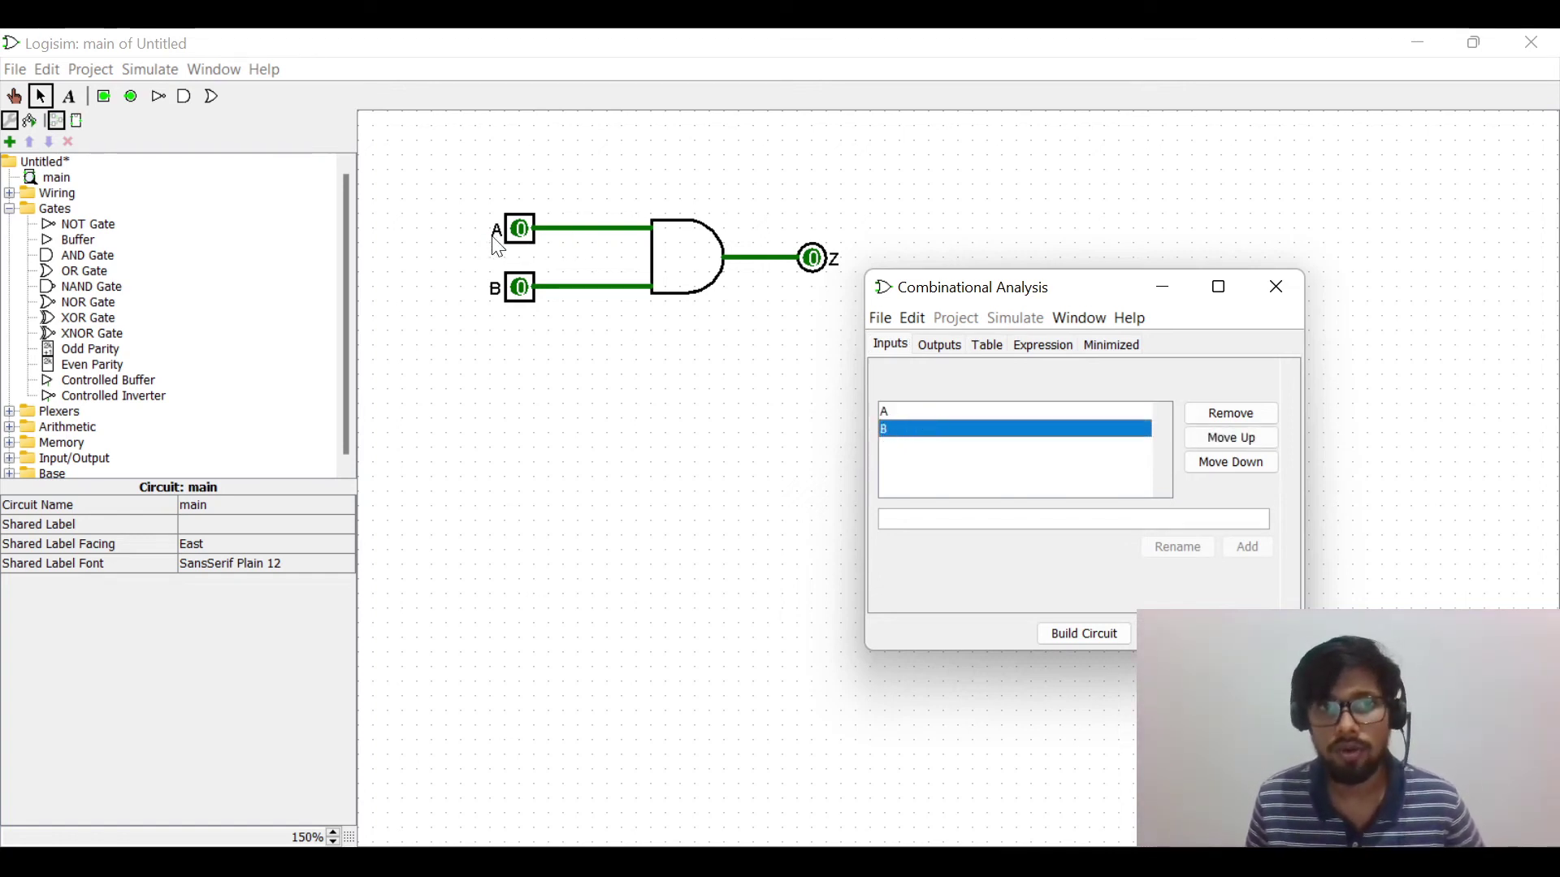
click(890, 411)
click(890, 428)
click(890, 411)
click(891, 429)
click(938, 346)
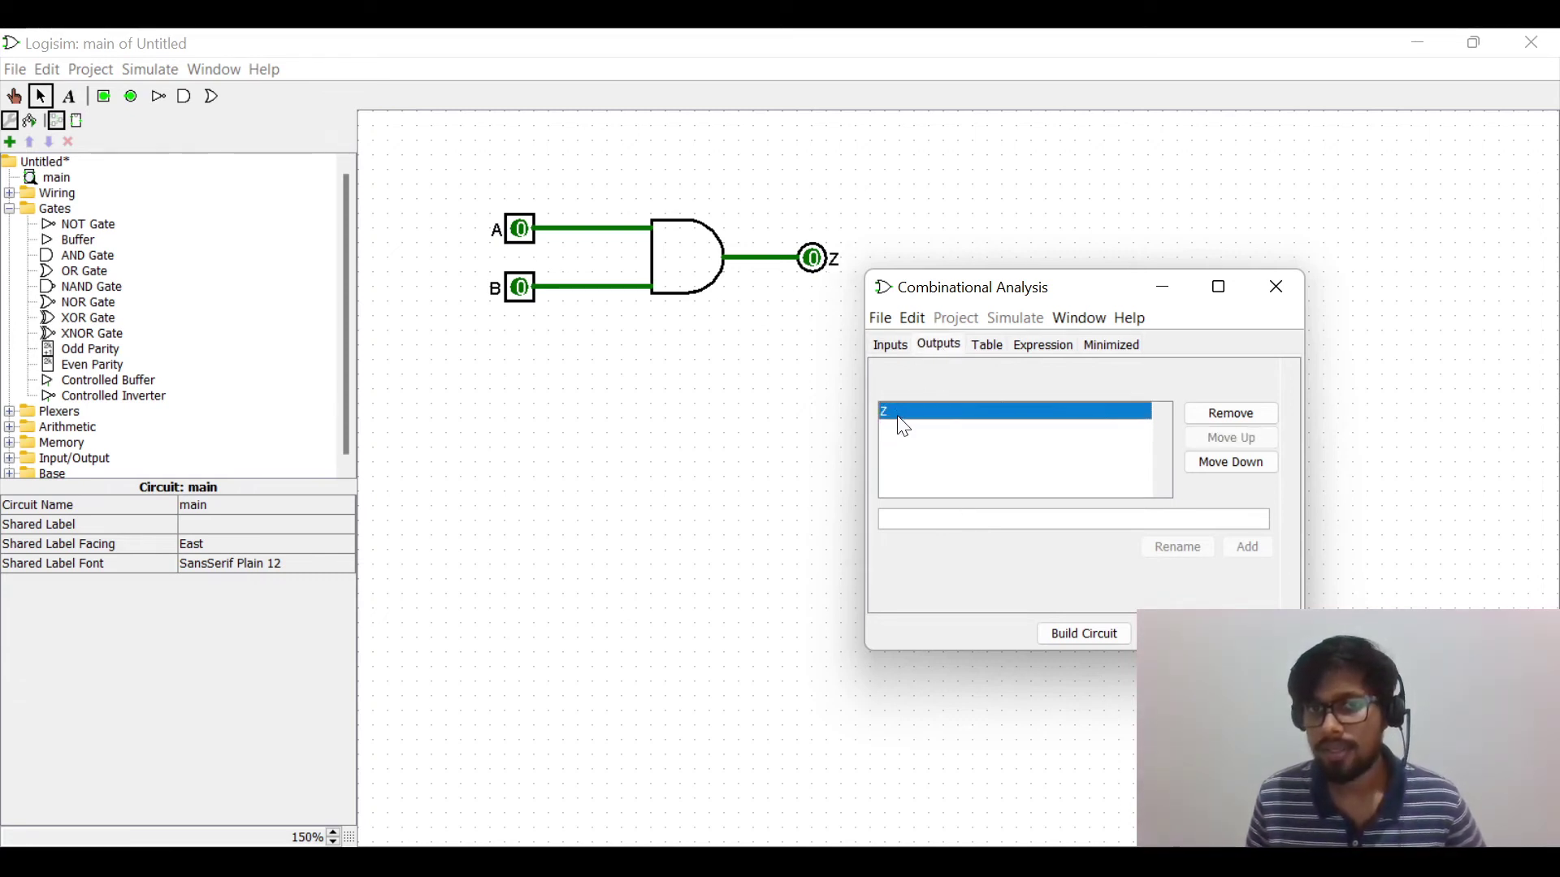
Step: Copy the full truth table of A, B and Z from the analysis and paste it into the blank Notepad document
click(990, 349)
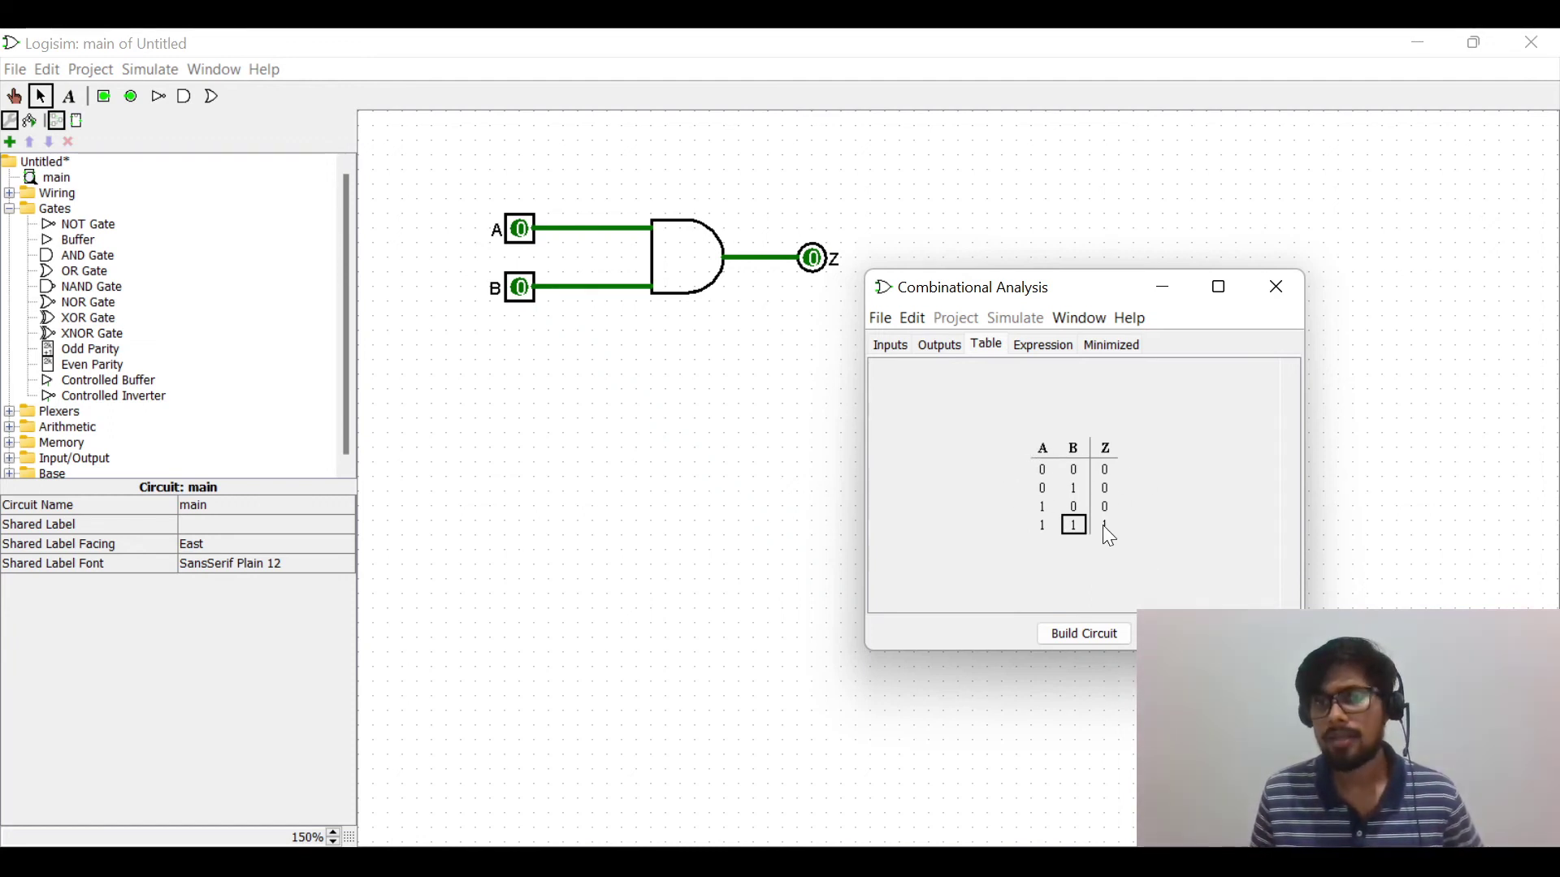
drag(1042, 469, 1069, 479)
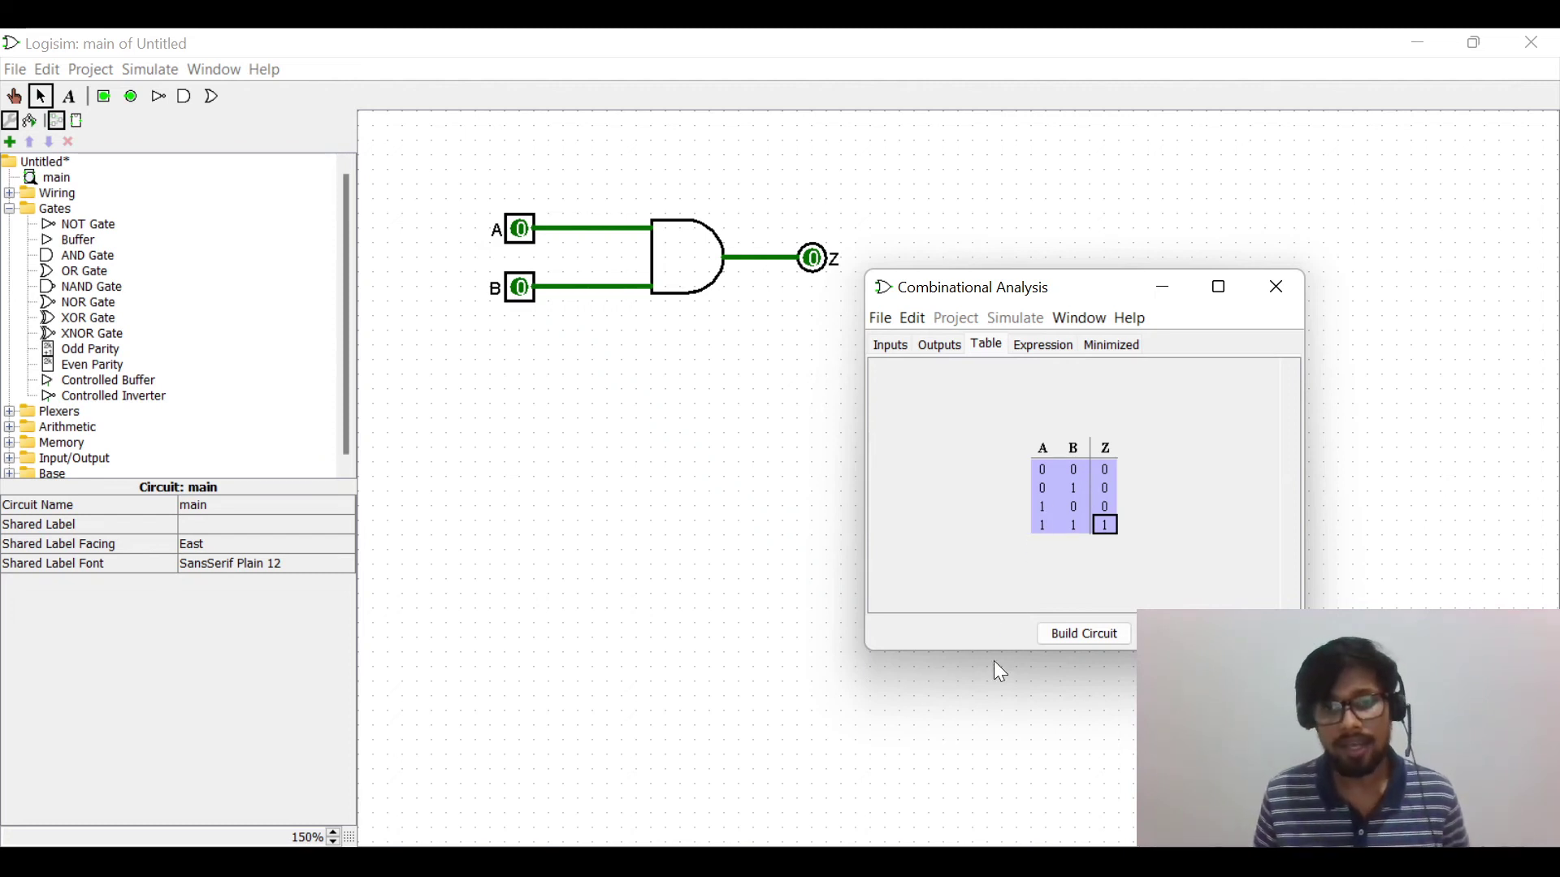
mouse_move(1127, 864)
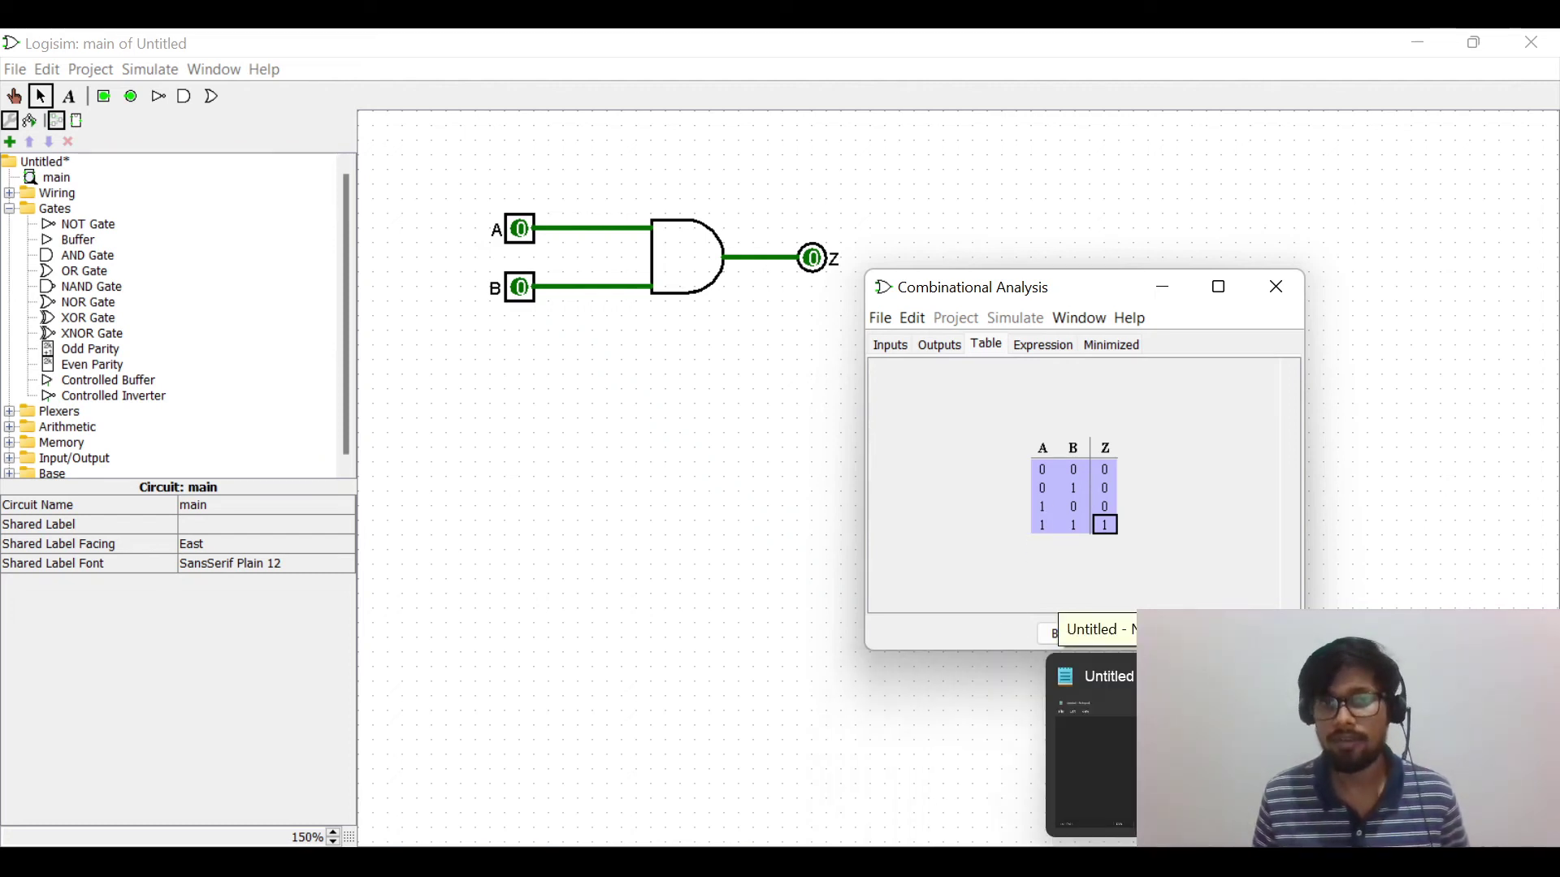
click(1089, 756)
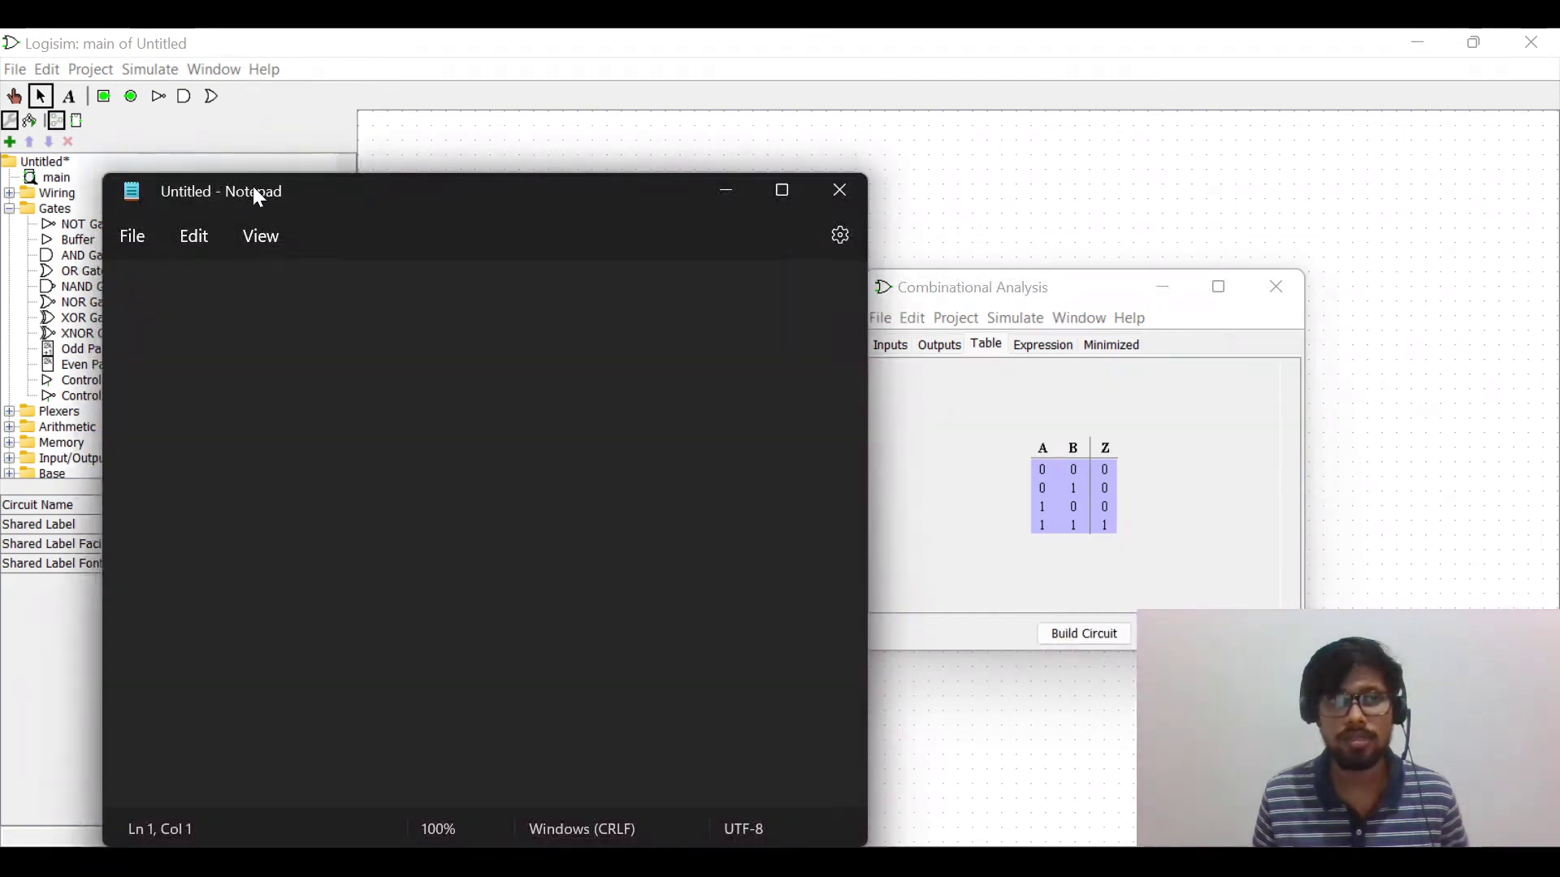
drag(251, 192, 367, 146)
right_click(277, 271)
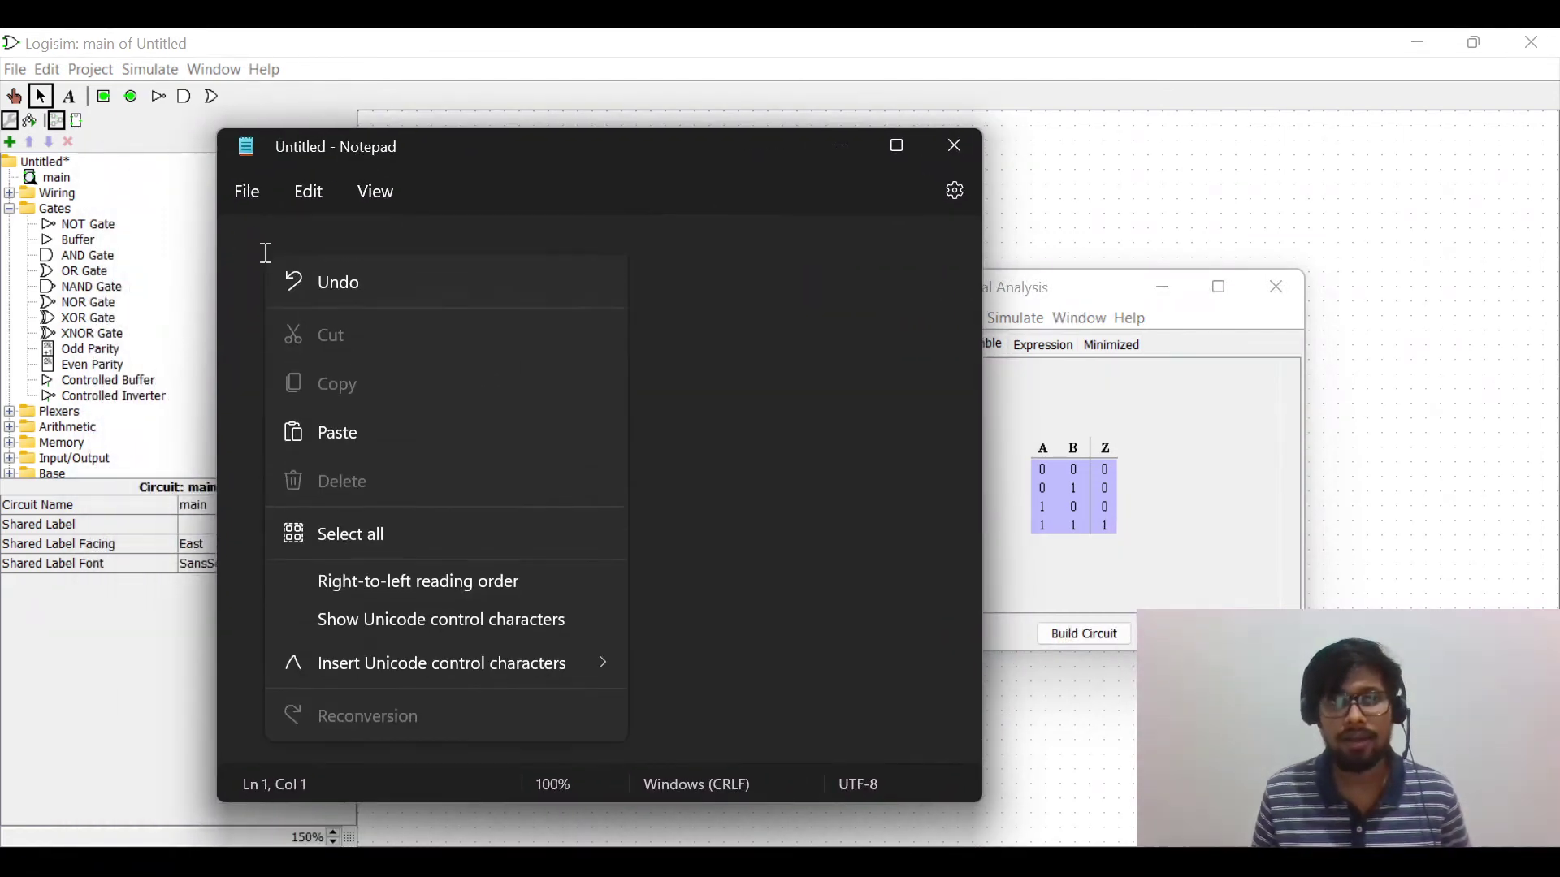
click(336, 431)
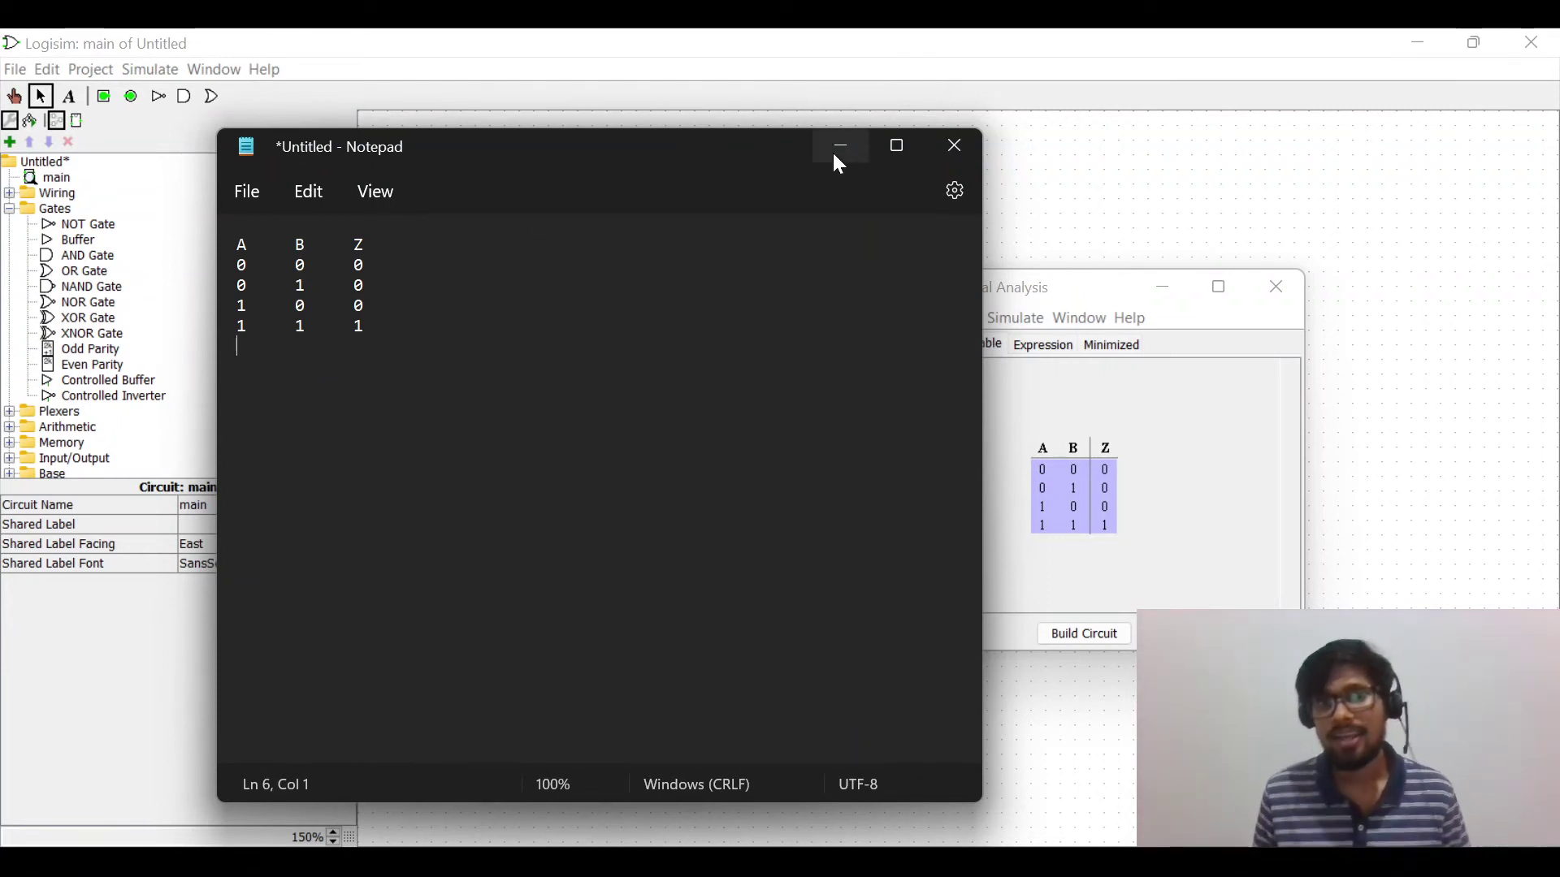
click(854, 145)
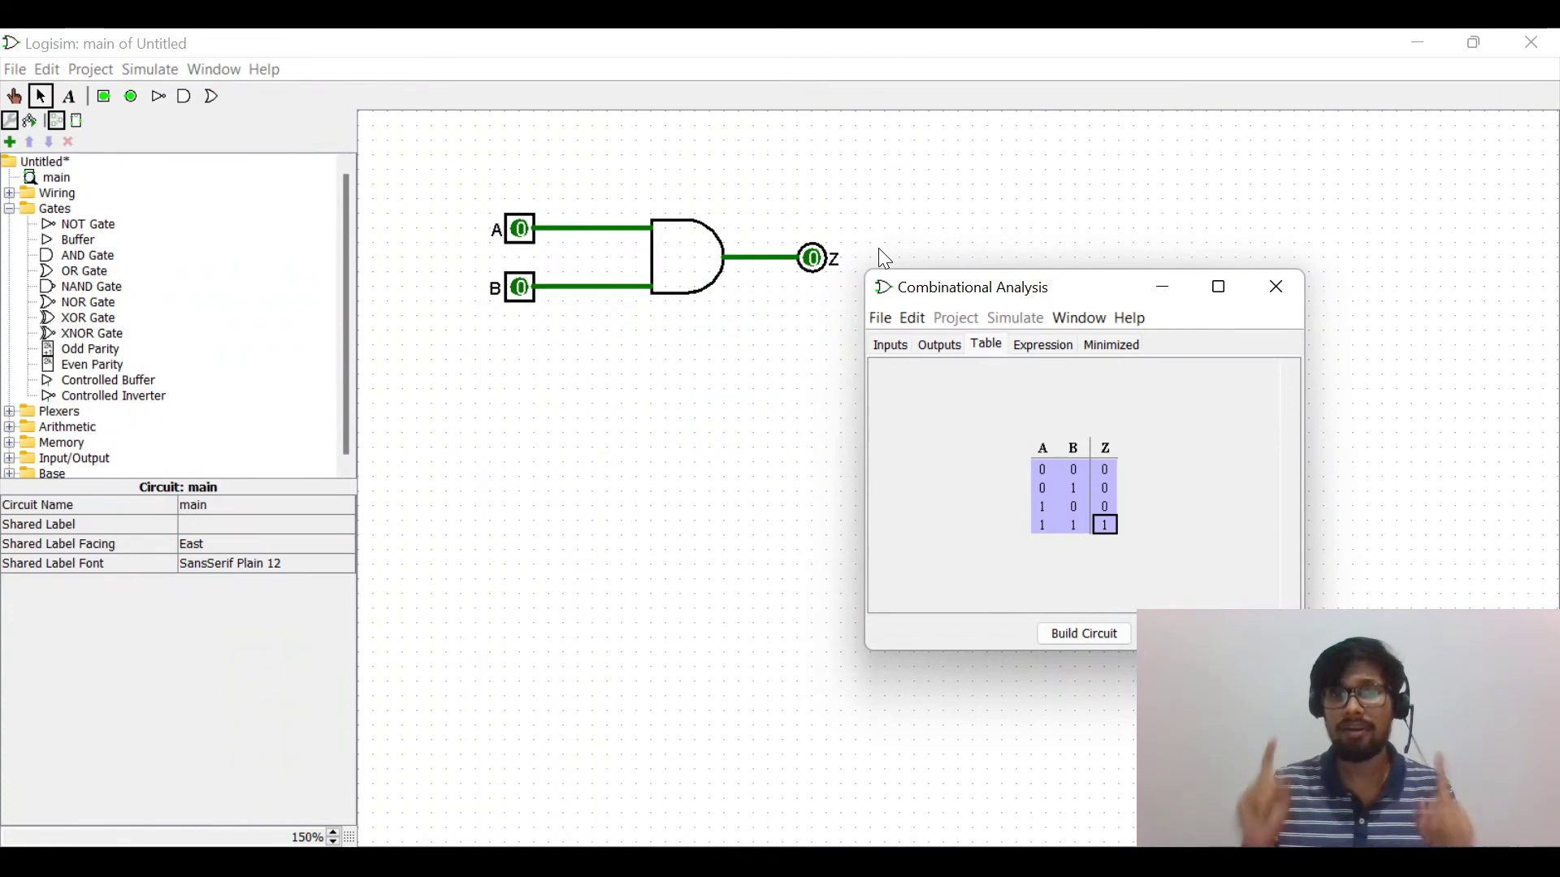
click(885, 258)
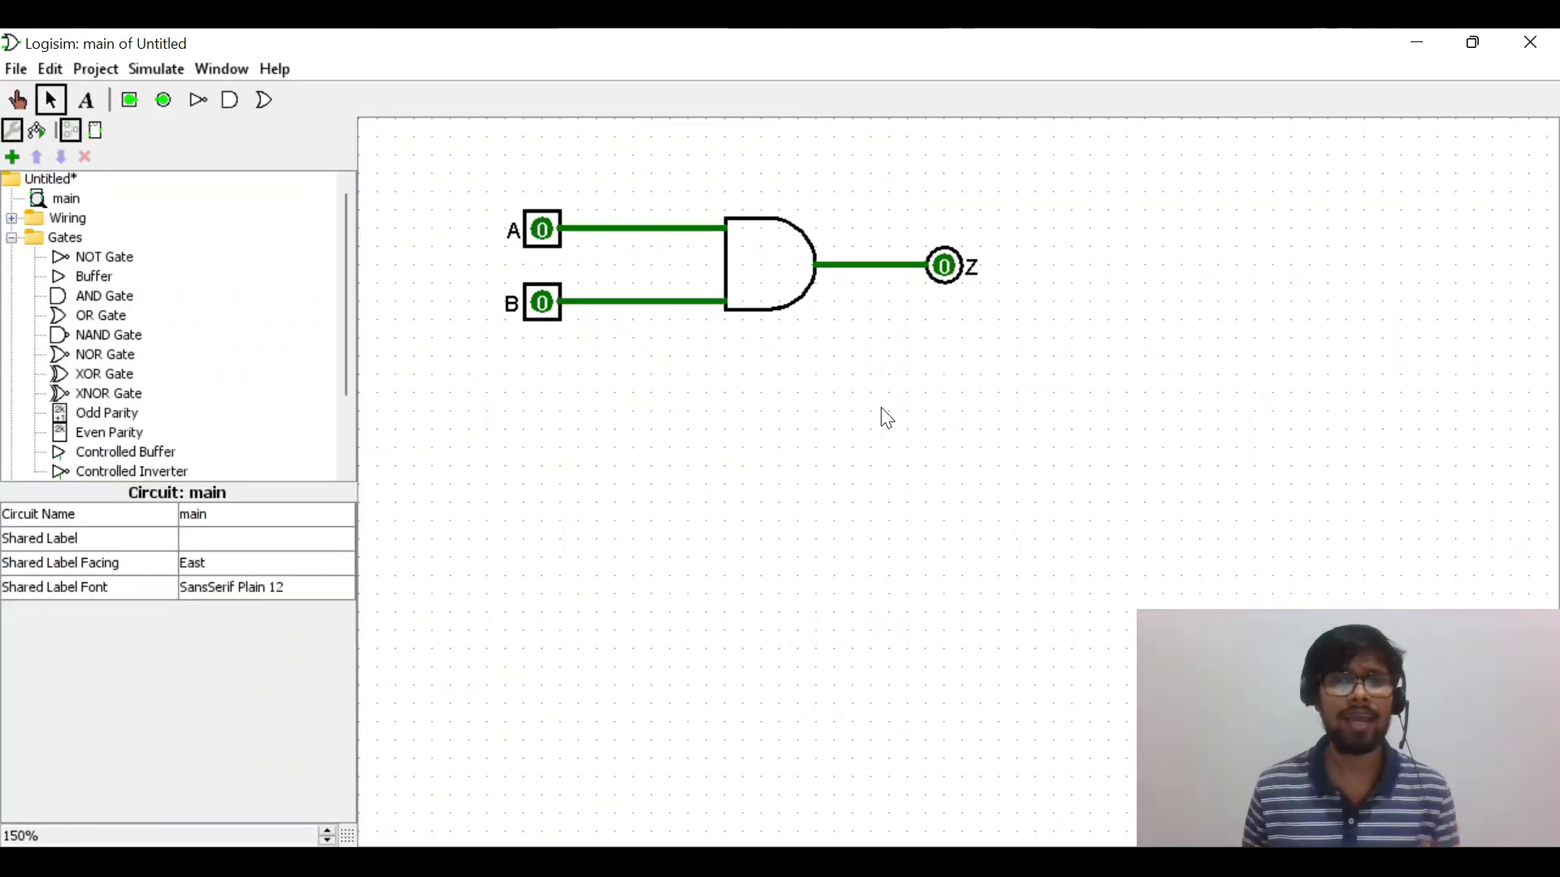
click(22, 75)
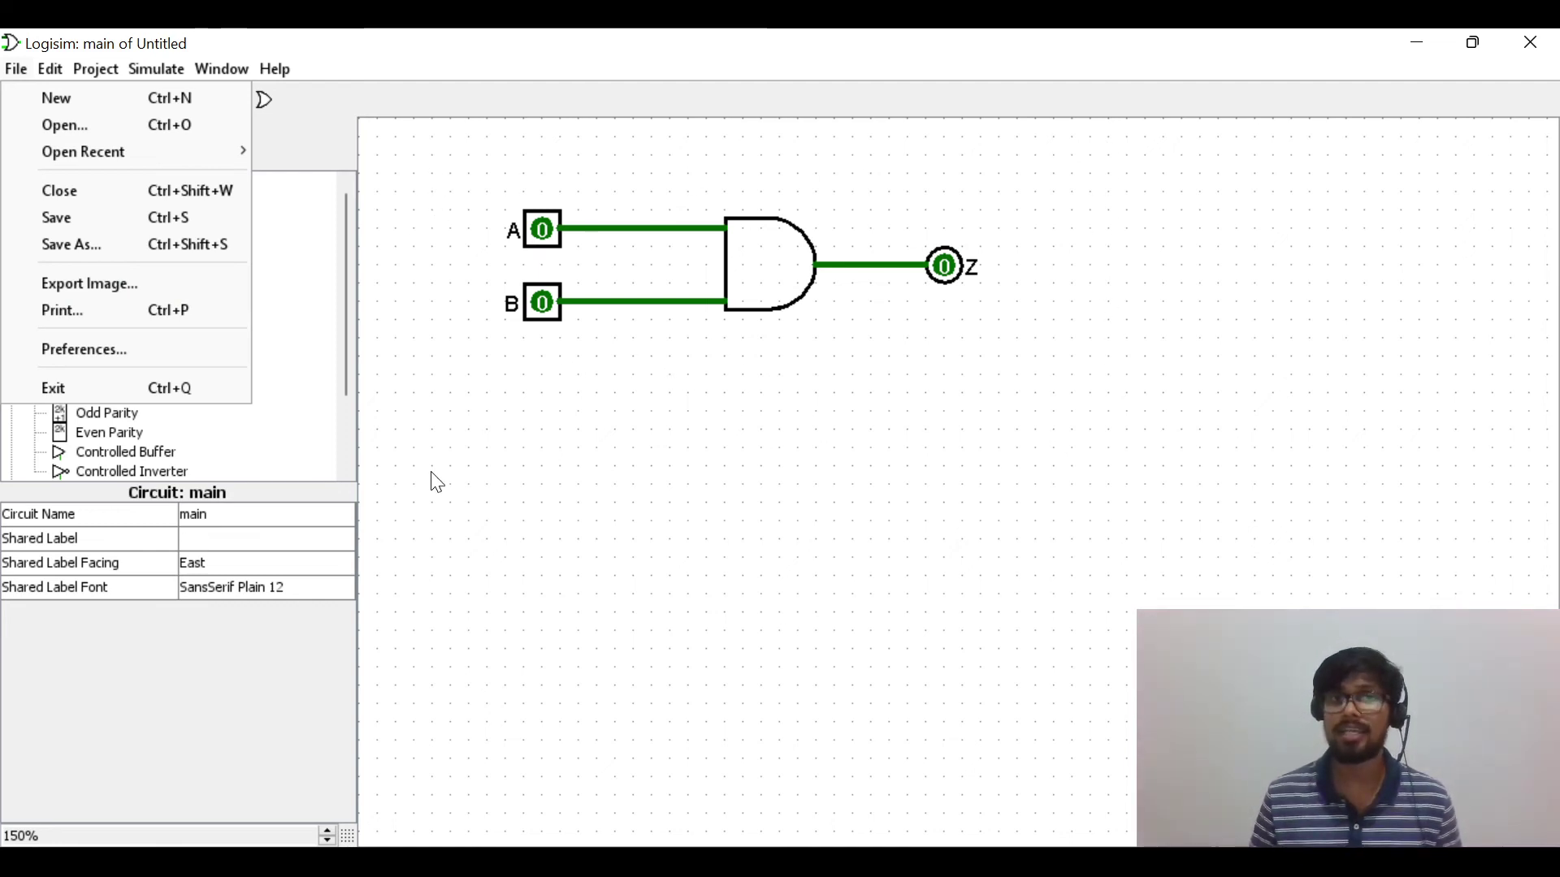
click(680, 365)
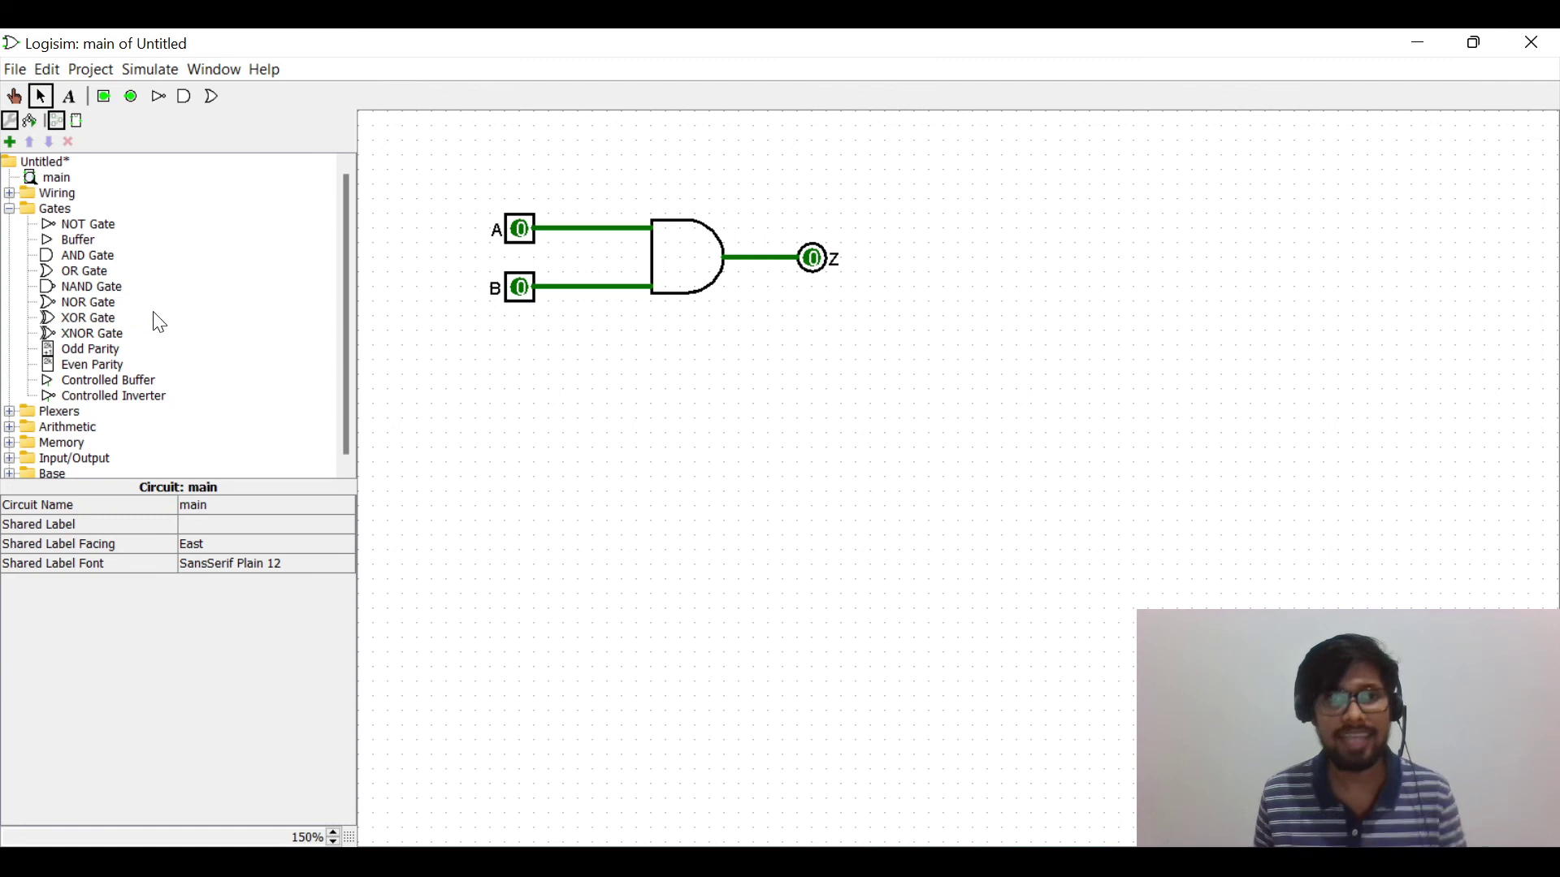
Step: Place an OR gate below the AND gate and set its number of inputs to 2
click(73, 273)
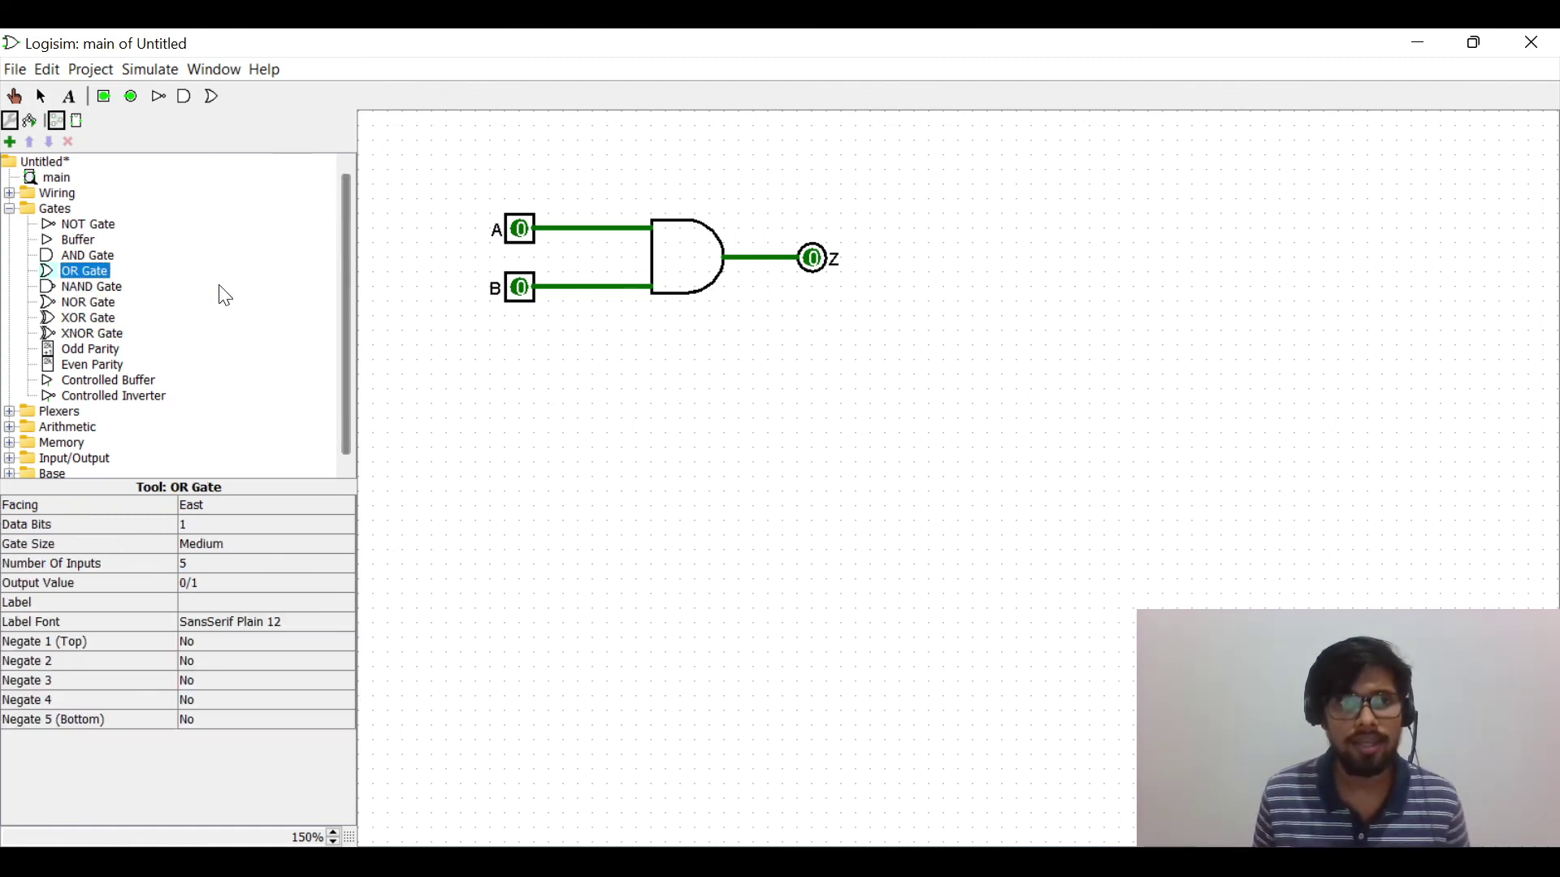
click(722, 390)
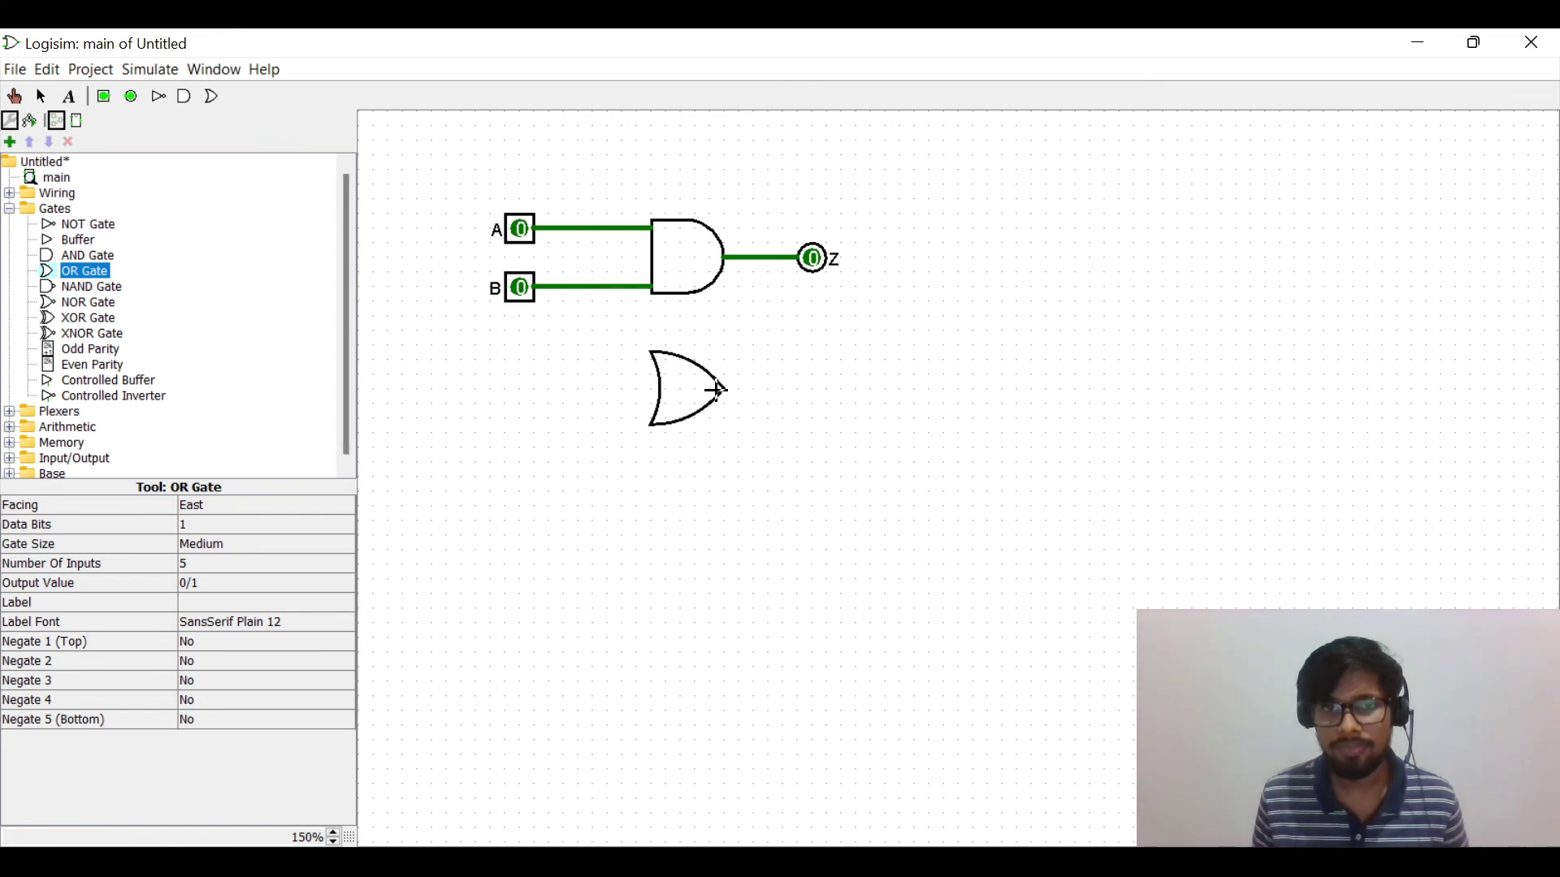
click(203, 564)
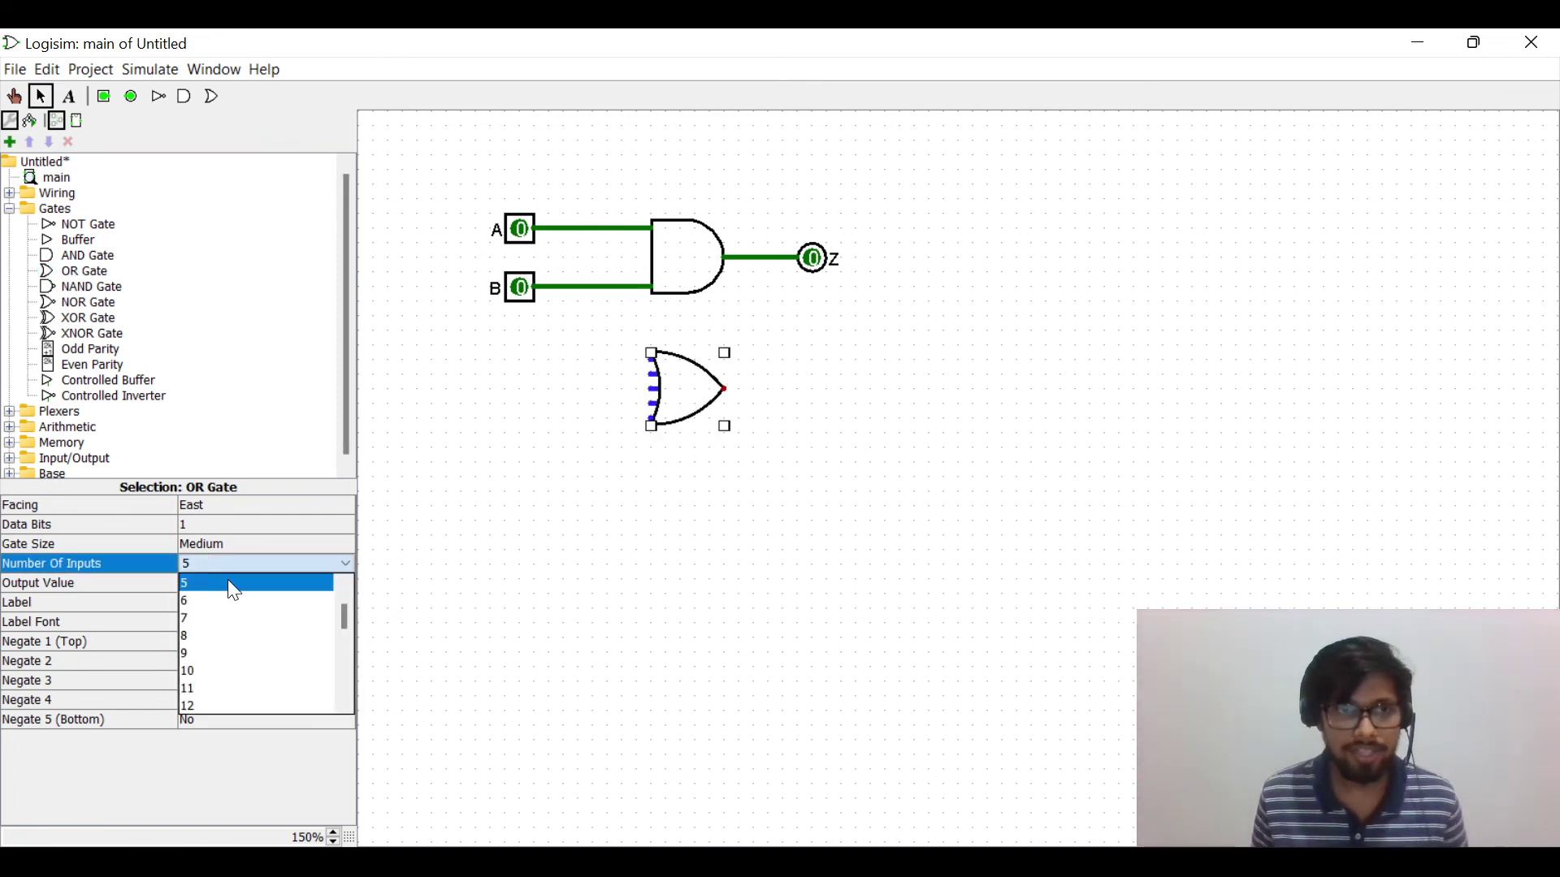
click(243, 583)
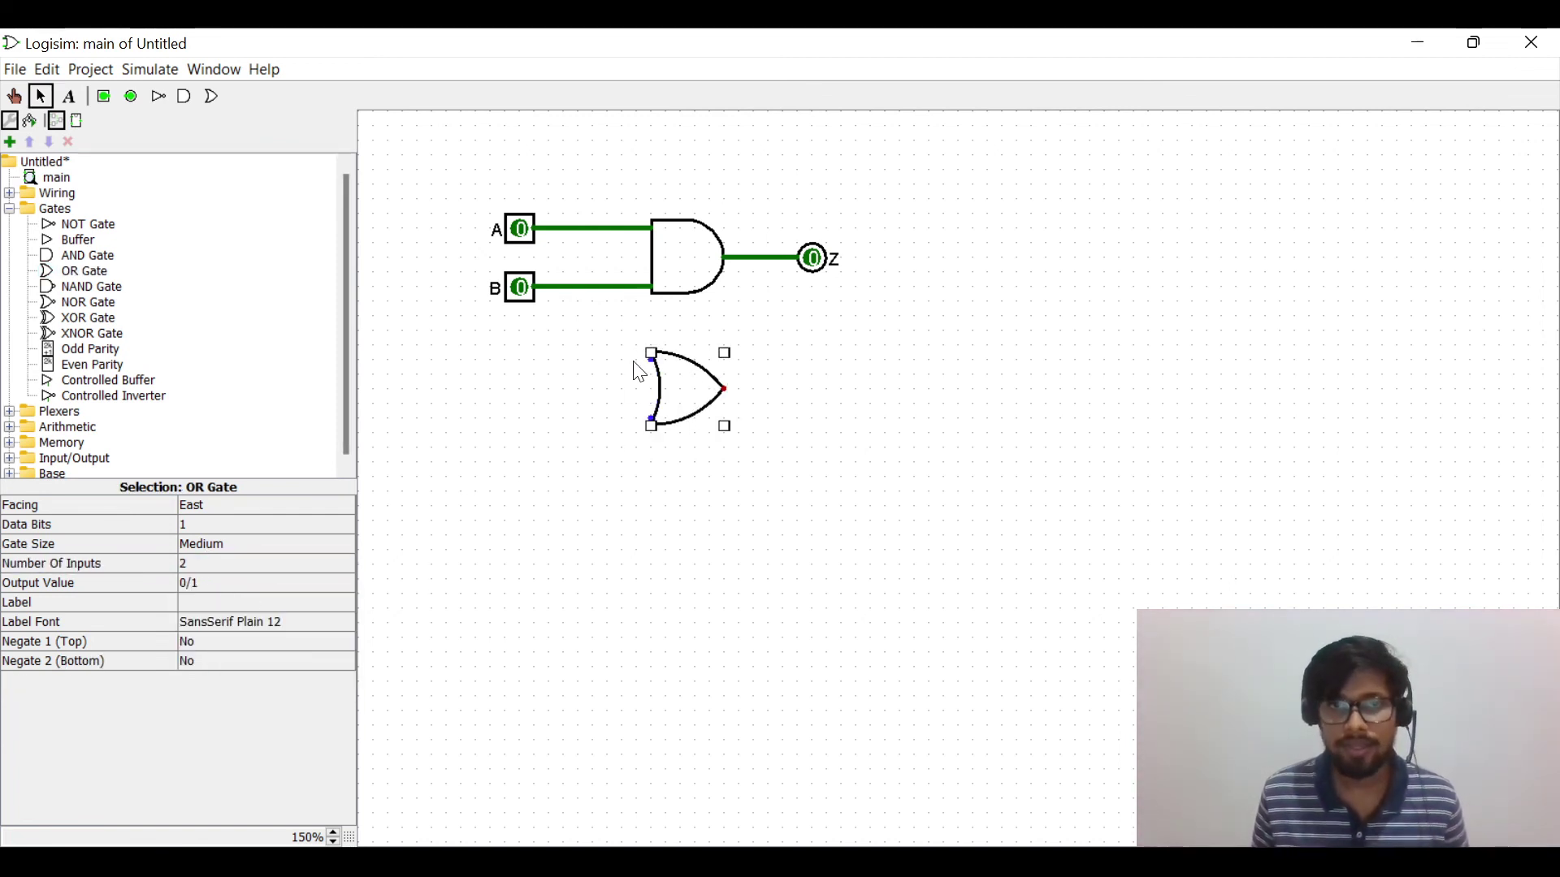
Step: Branch wires from the A and B lines to the OR gate, A to its upper input and B to its lower input
drag(611, 233, 653, 359)
drag(577, 287, 652, 420)
click(873, 429)
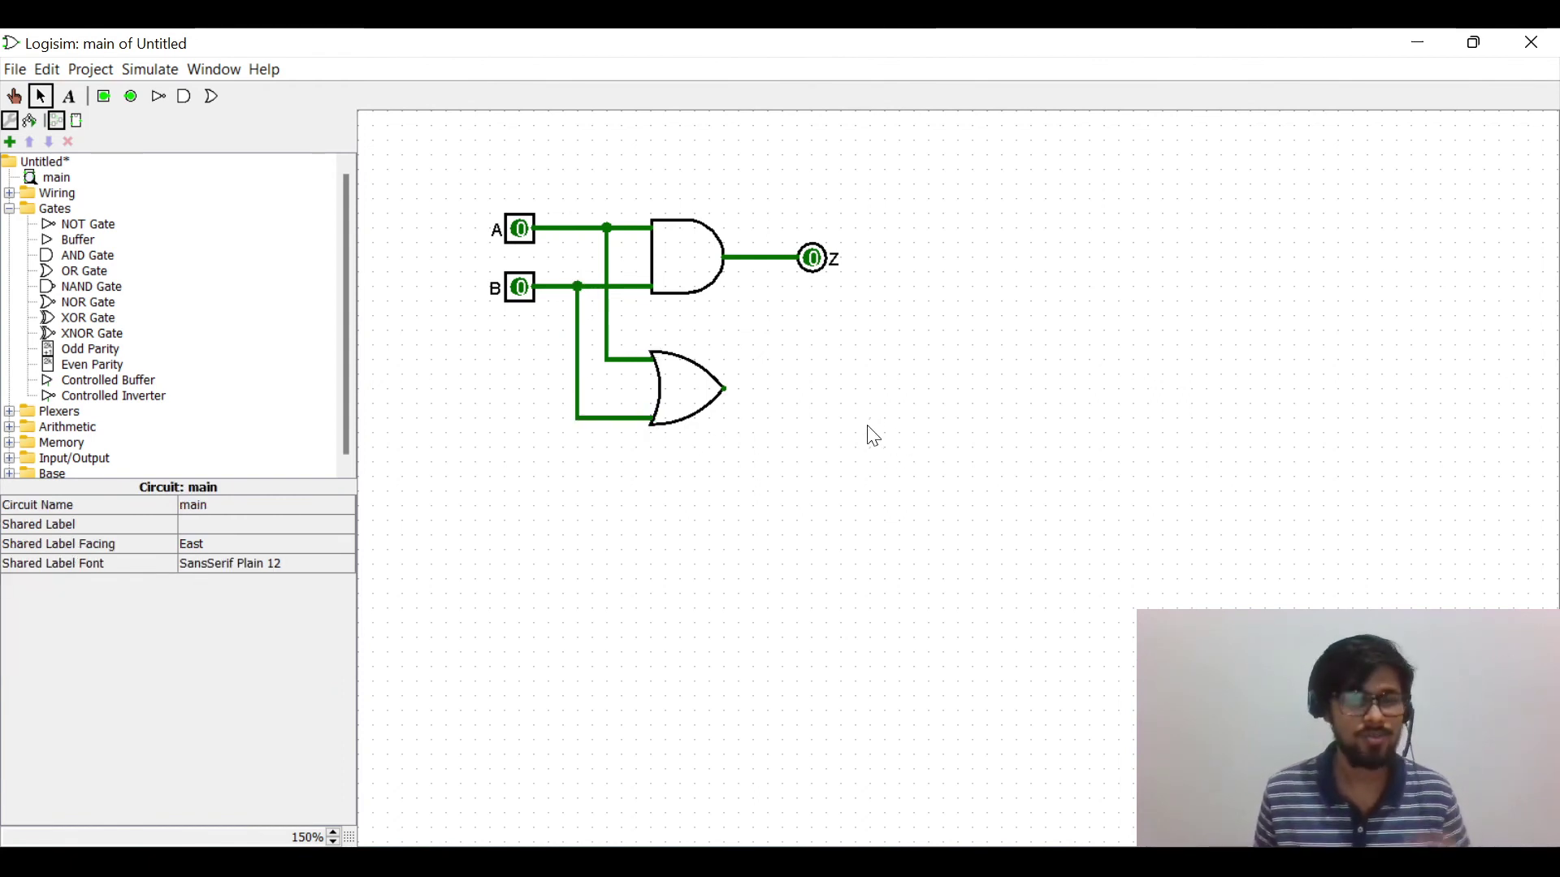
Step: Delete the wire between the AND gate and pin Z, and move the pin farther right, between the two gates' heights
right_click(764, 260)
click(820, 275)
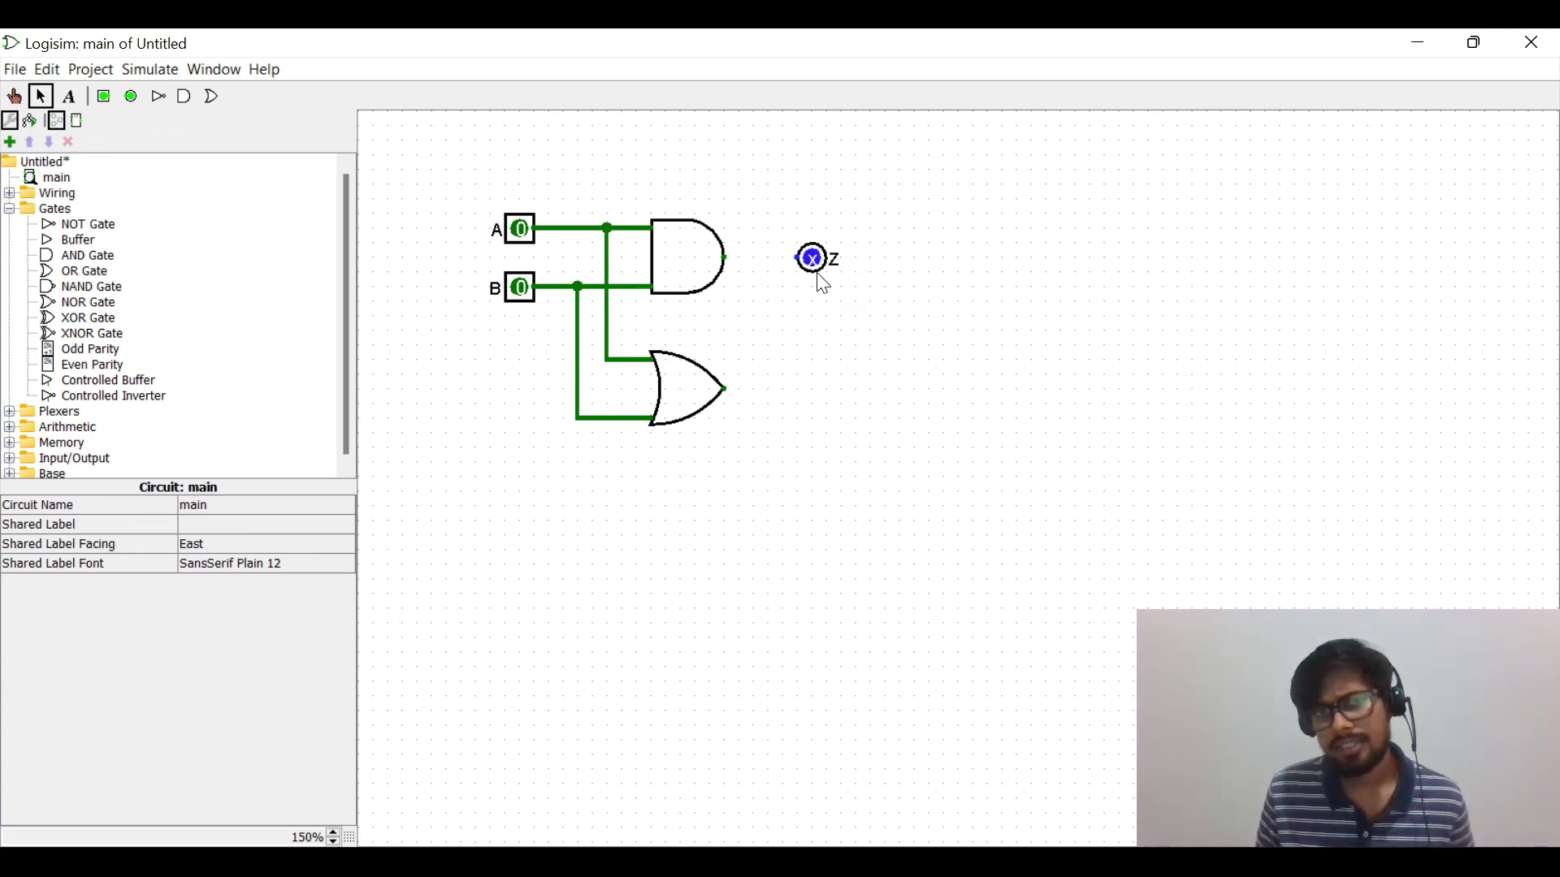
drag(804, 261, 979, 335)
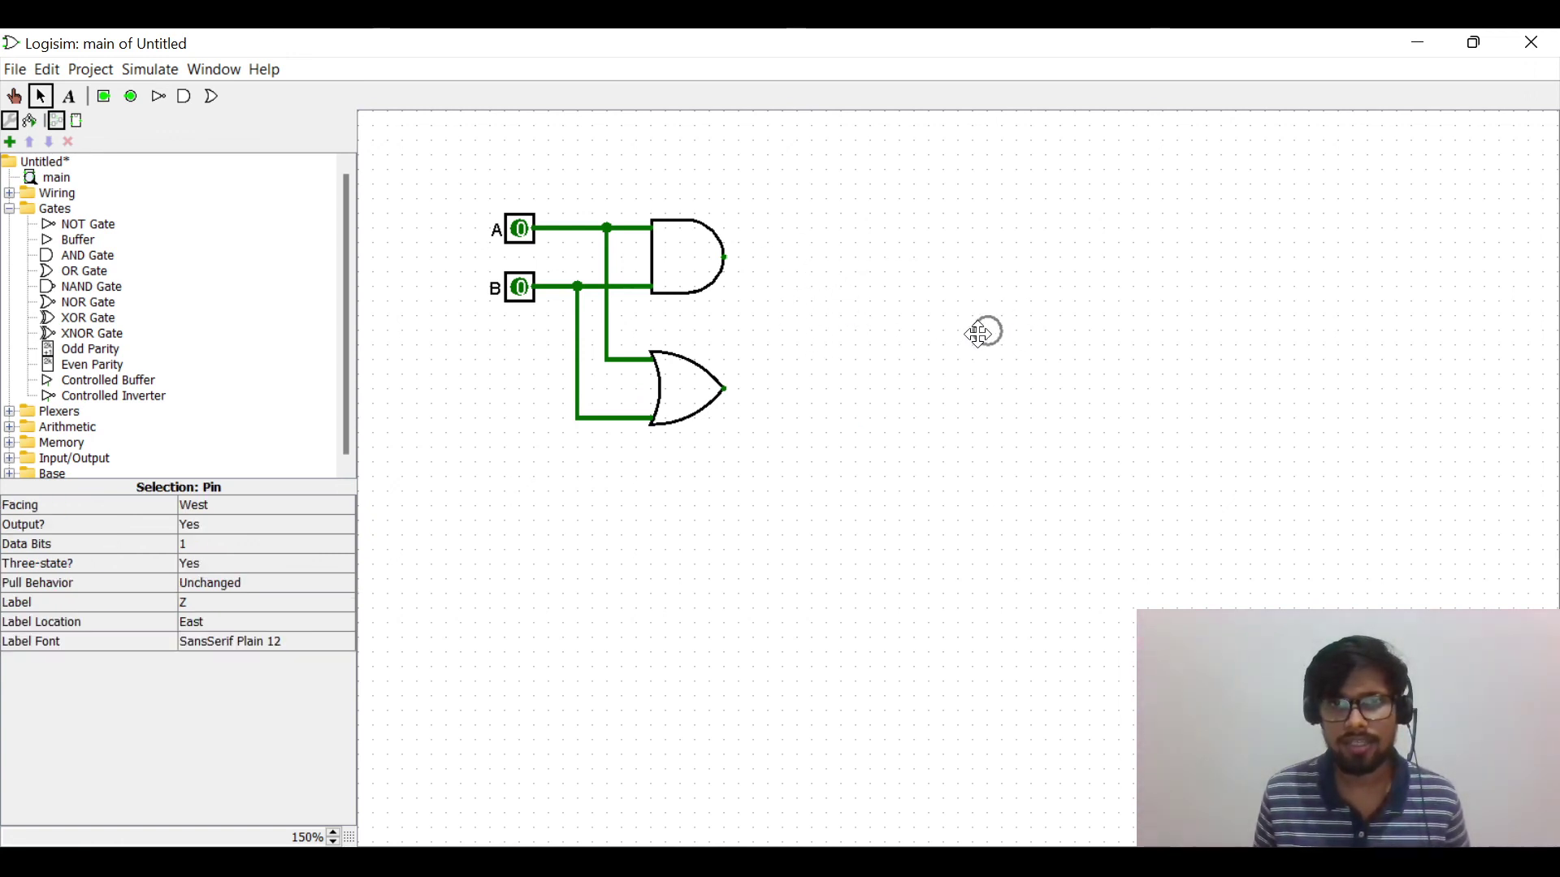
click(1034, 393)
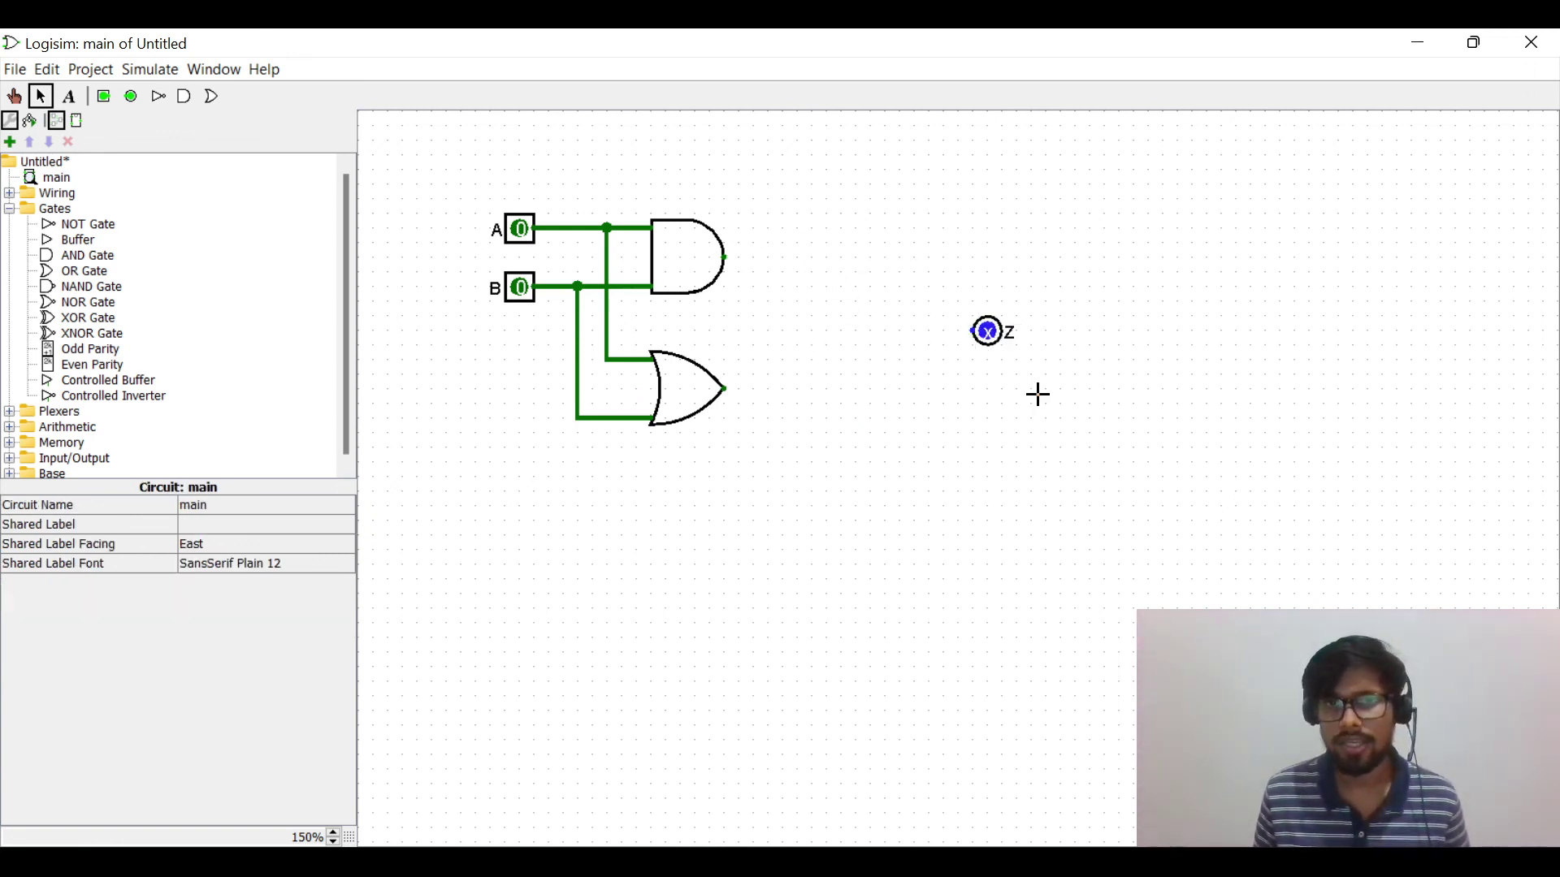
Step: Place a second AND gate between the existing gates and pin Z, and set its number of inputs to 2
click(85, 258)
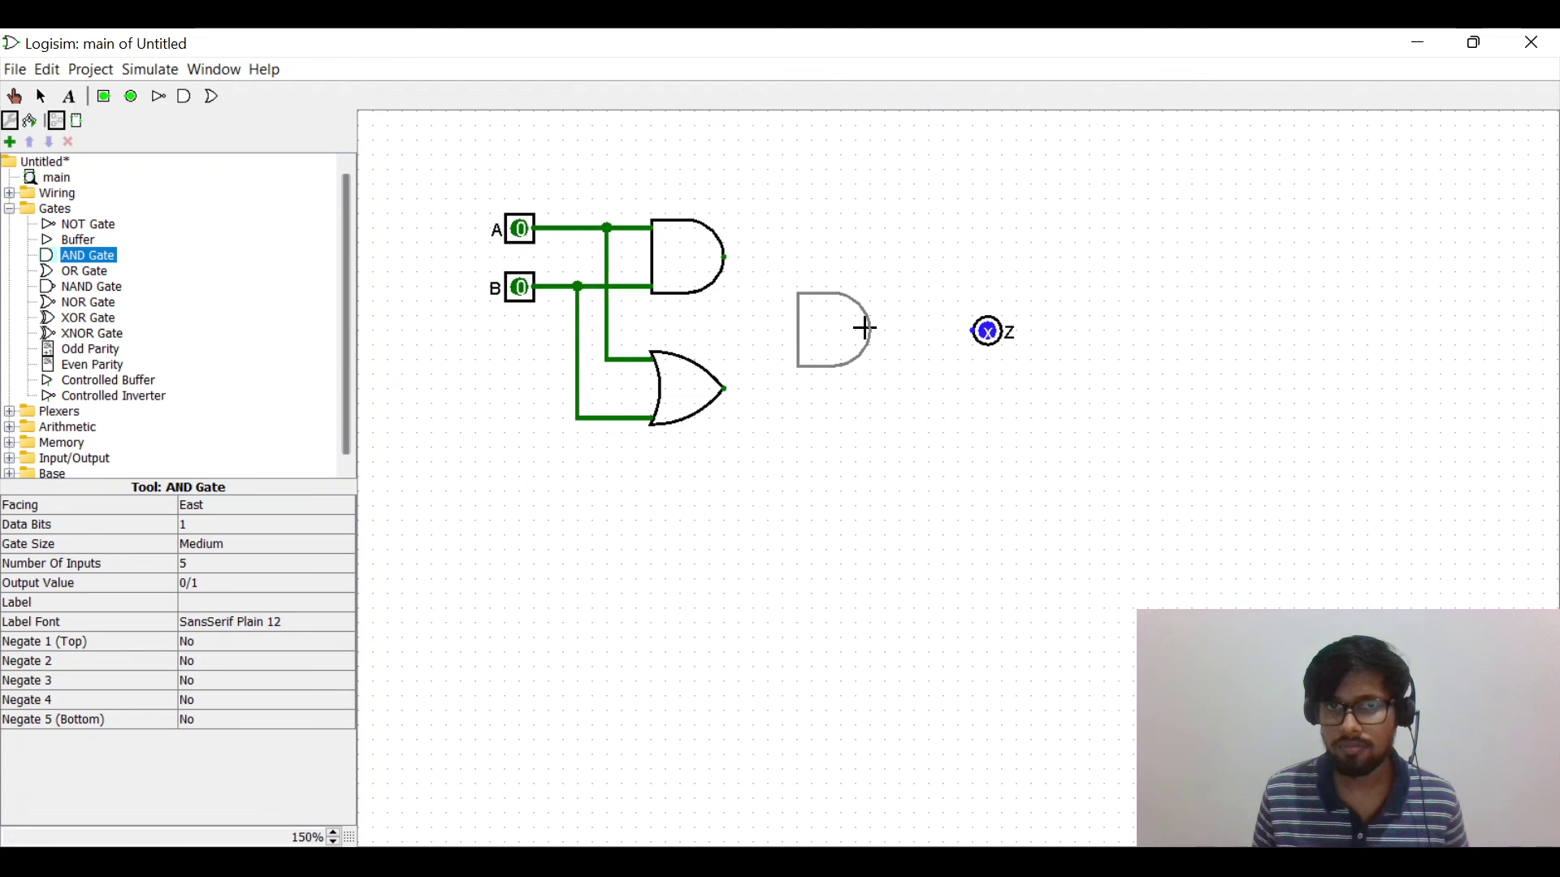
click(872, 330)
click(177, 563)
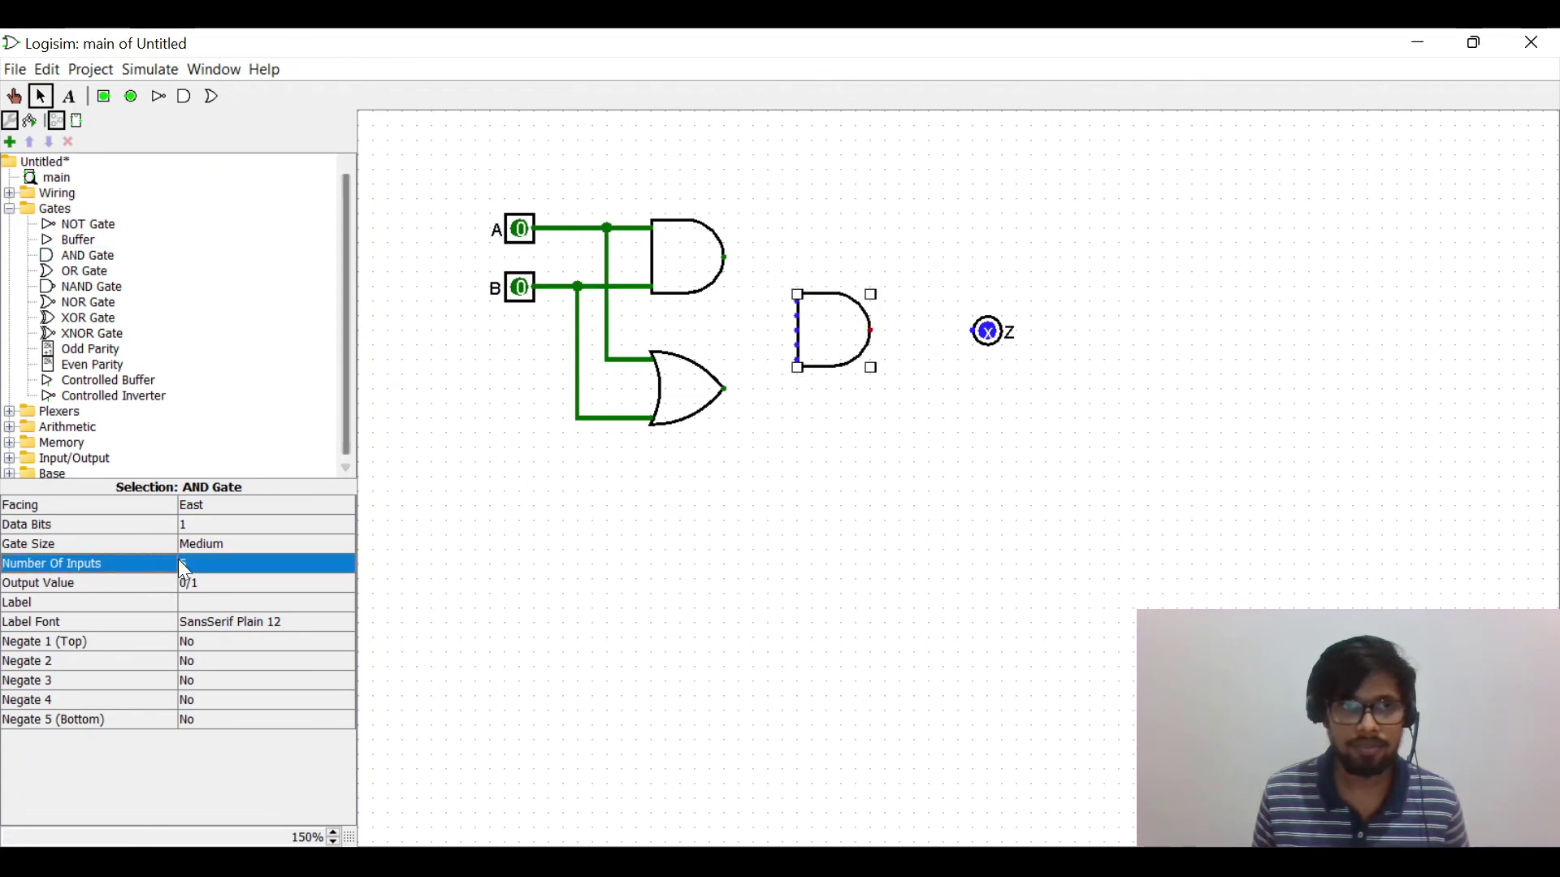
click(198, 564)
click(193, 583)
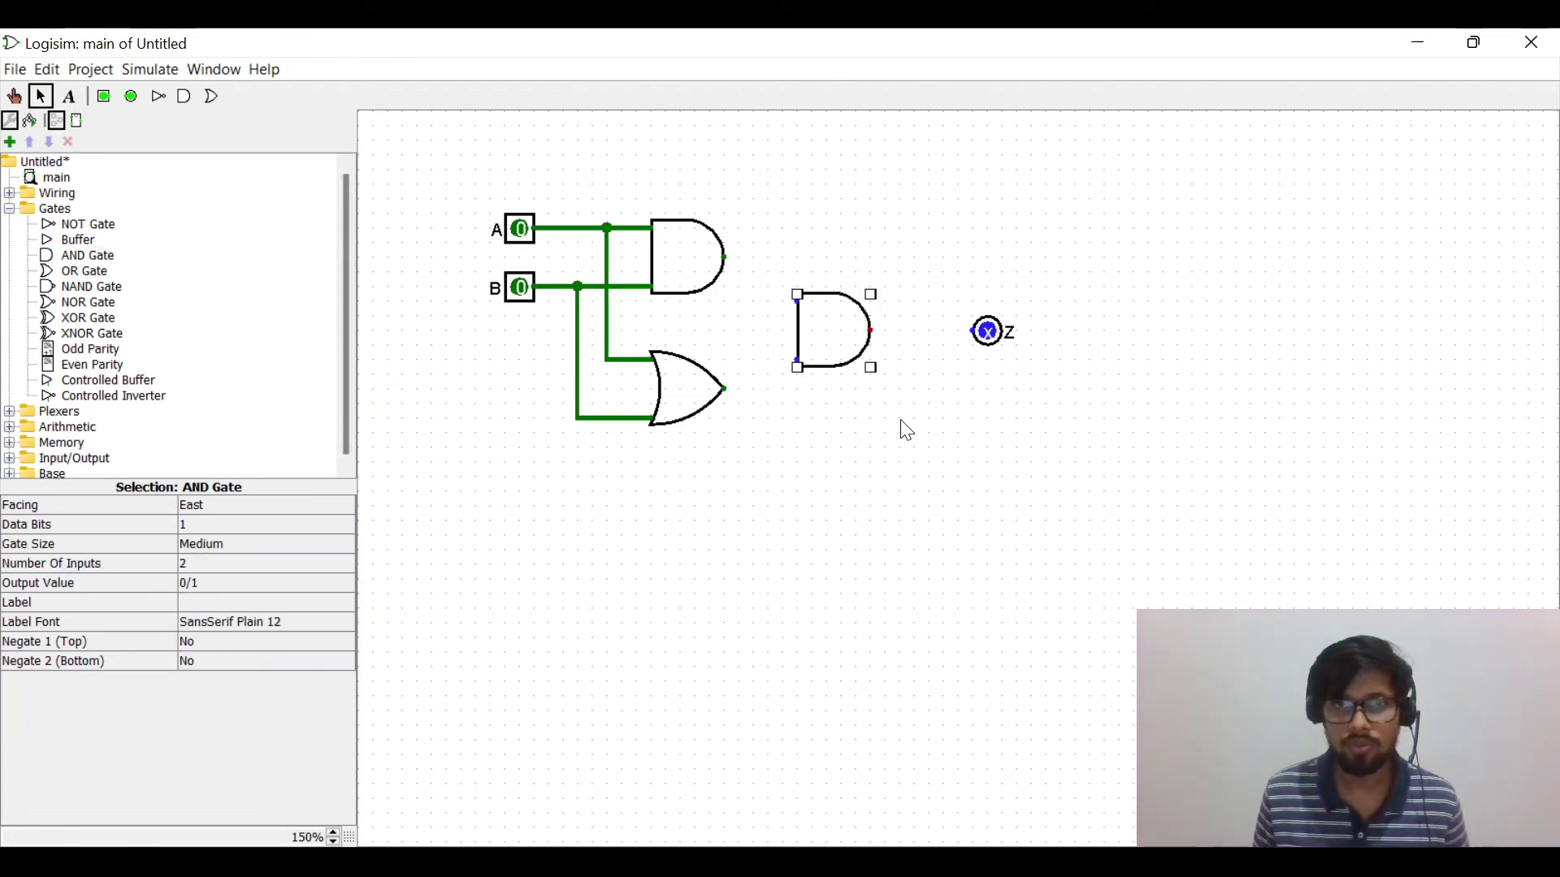
Step: Wire the first AND gate's output and the OR gate's output to the two inputs of the second AND gate
drag(725, 258, 738, 395)
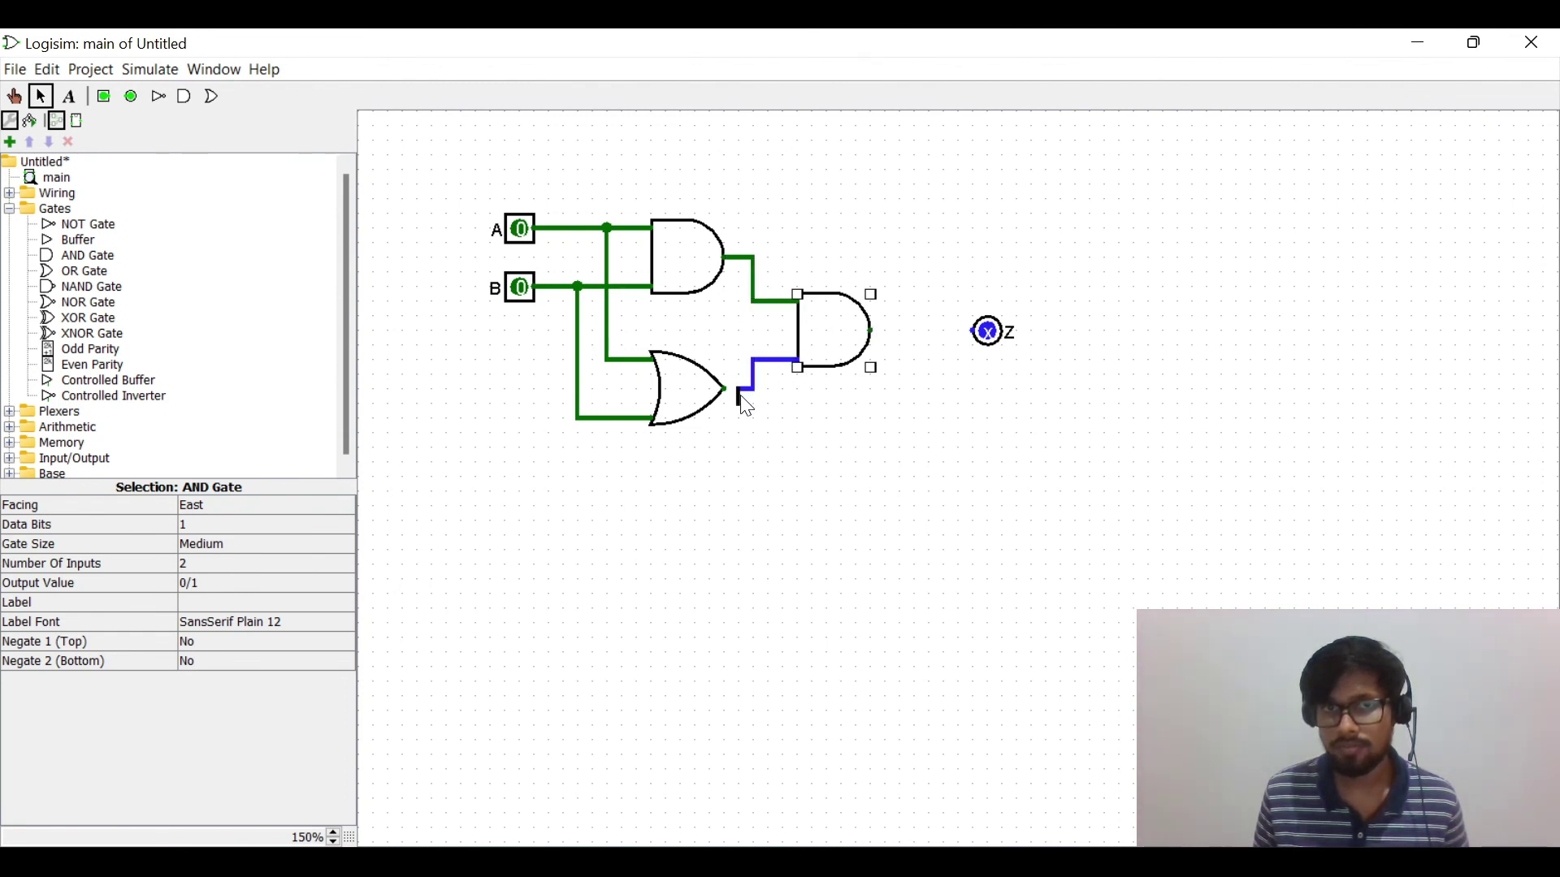
right_click(737, 395)
key(Escape)
right_click(792, 307)
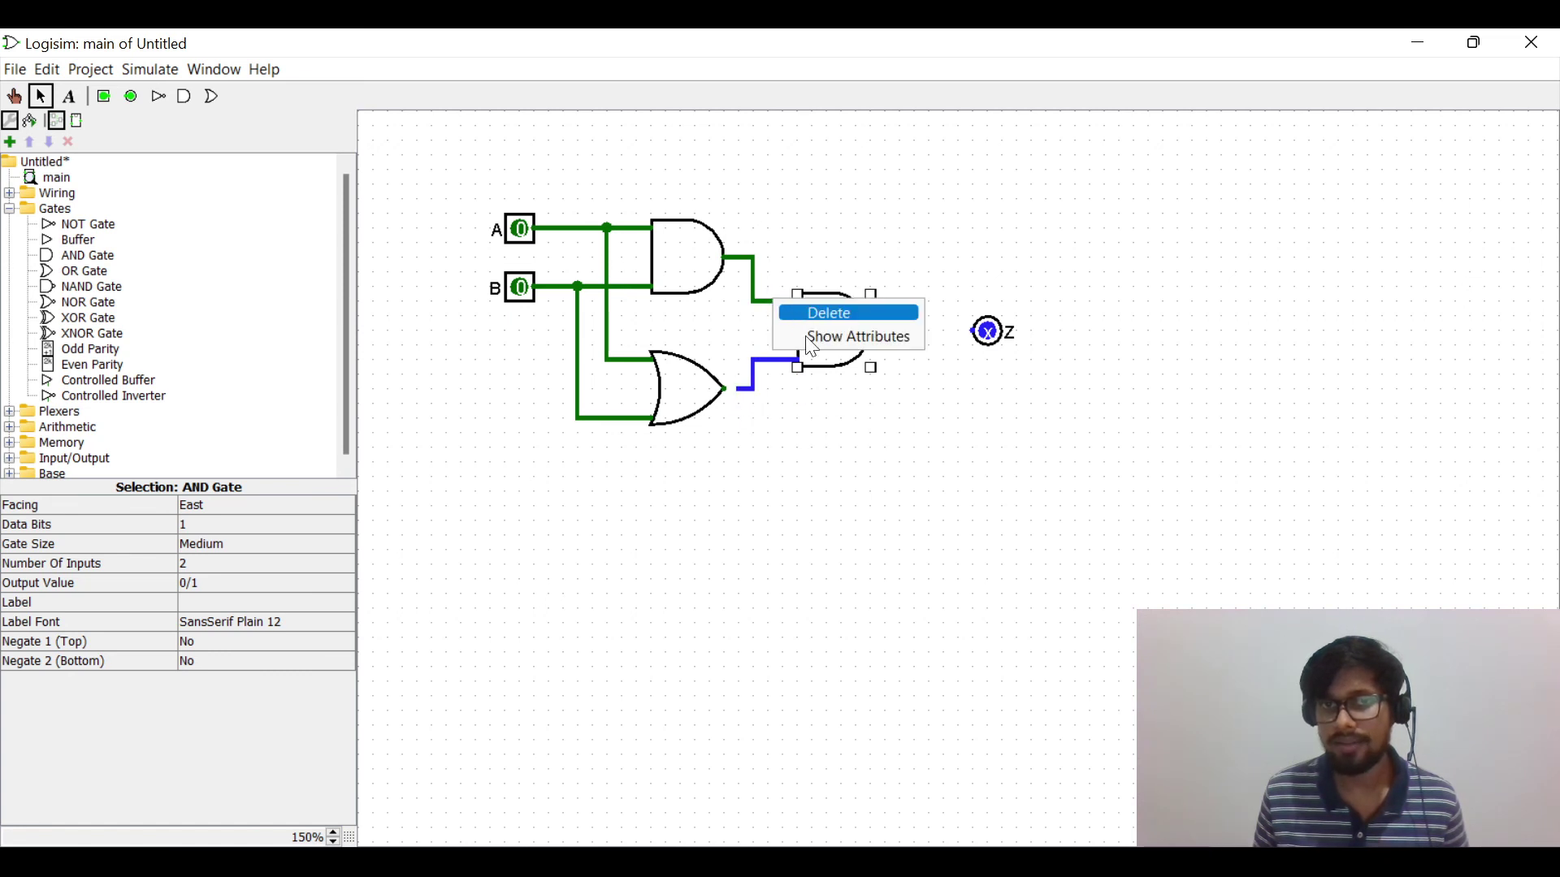
key(Escape)
drag(746, 394, 727, 389)
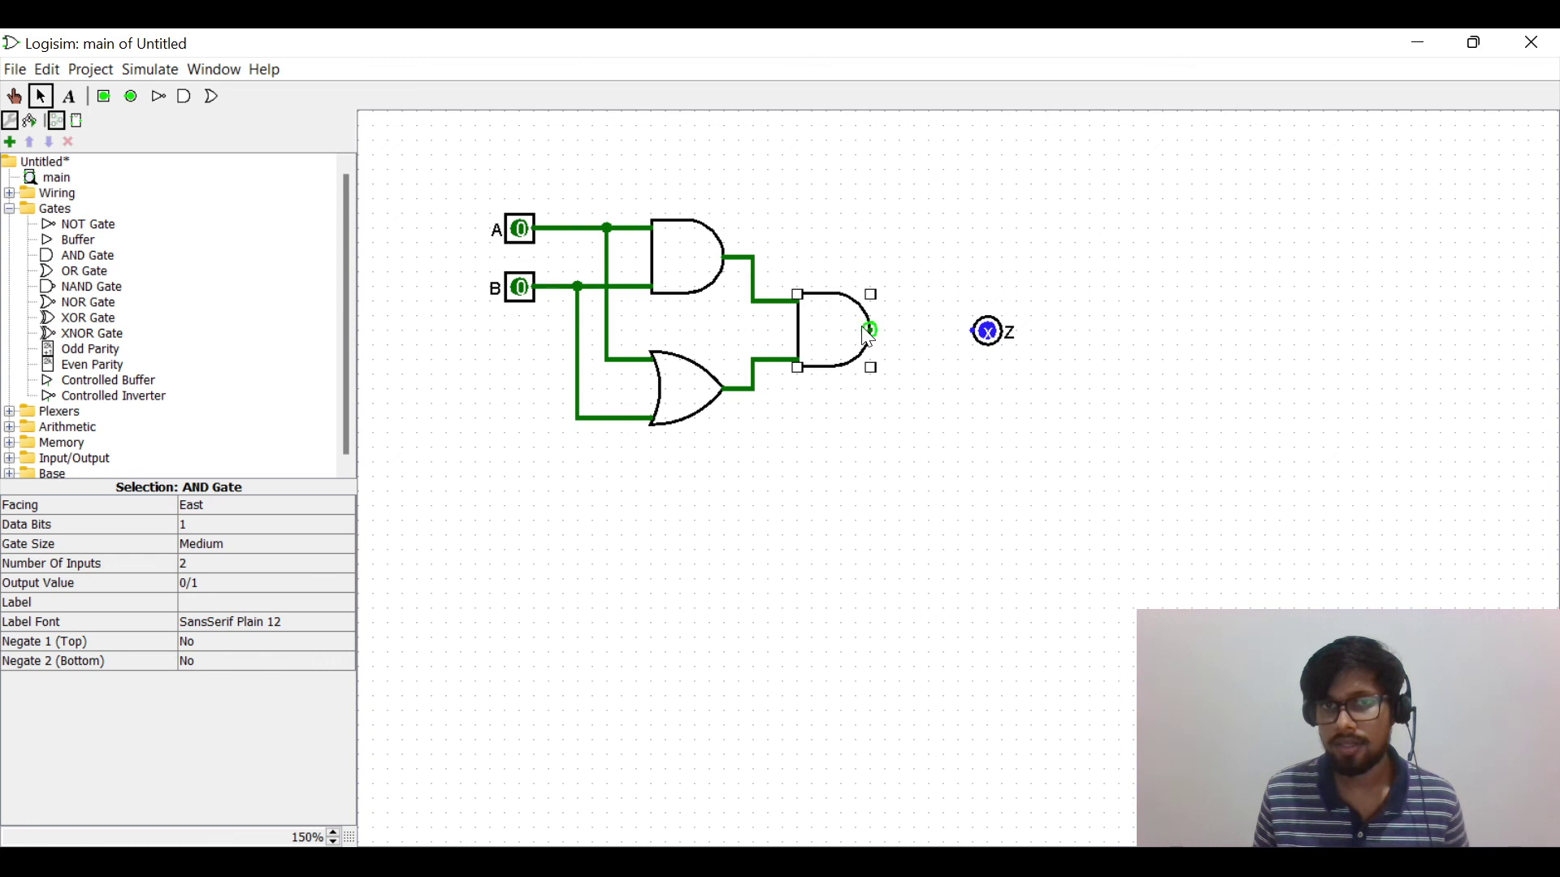
Step: Add a NOT gate after the second AND gate and wire it between that gate's output and pin Z
drag(871, 330, 902, 331)
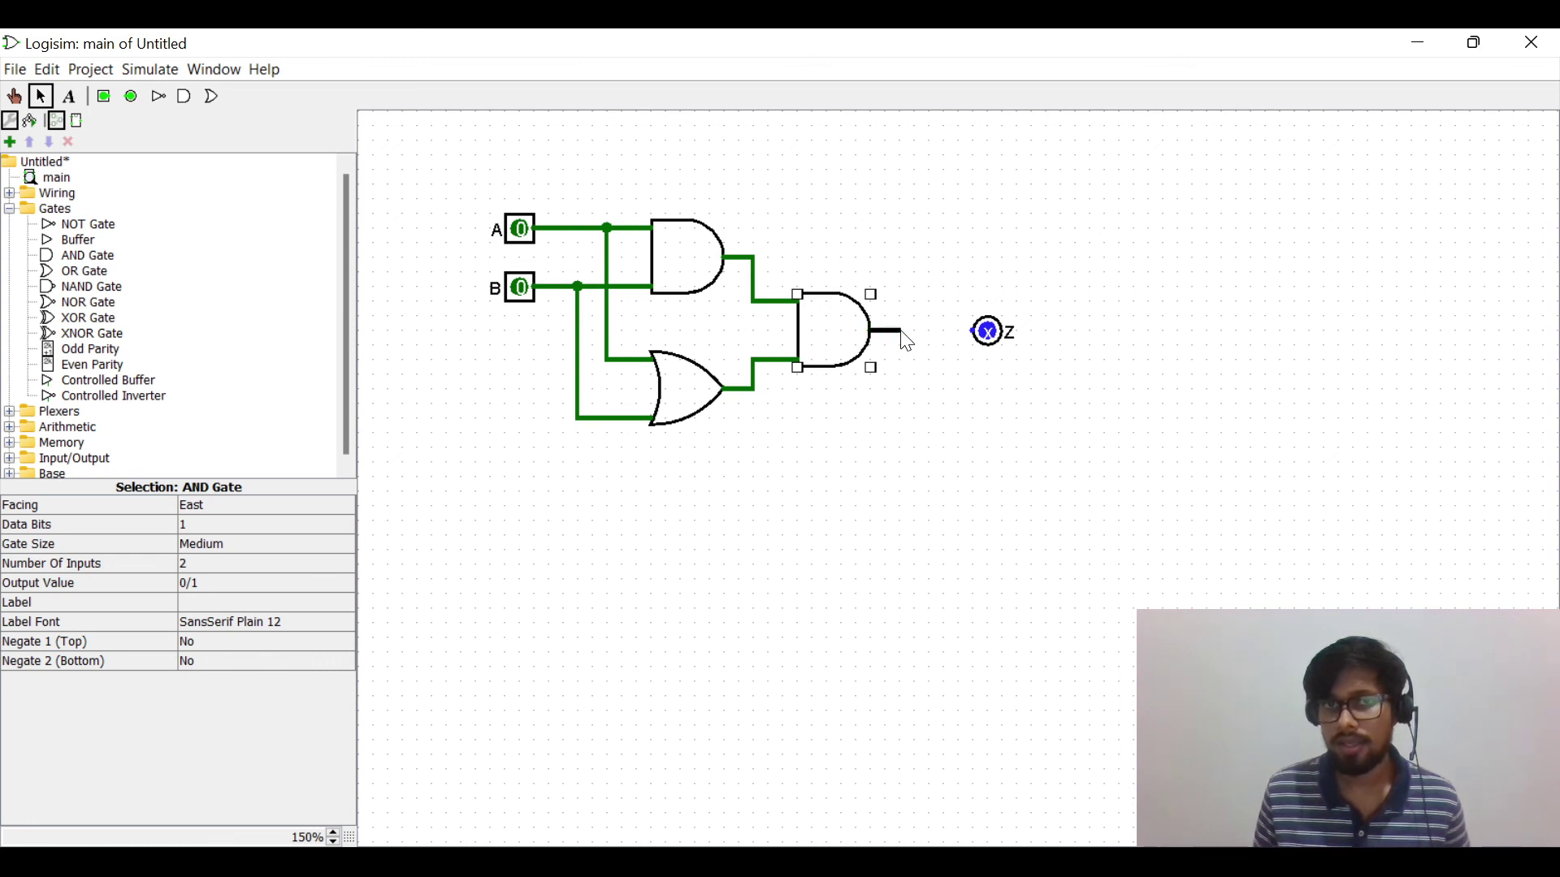
click(65, 226)
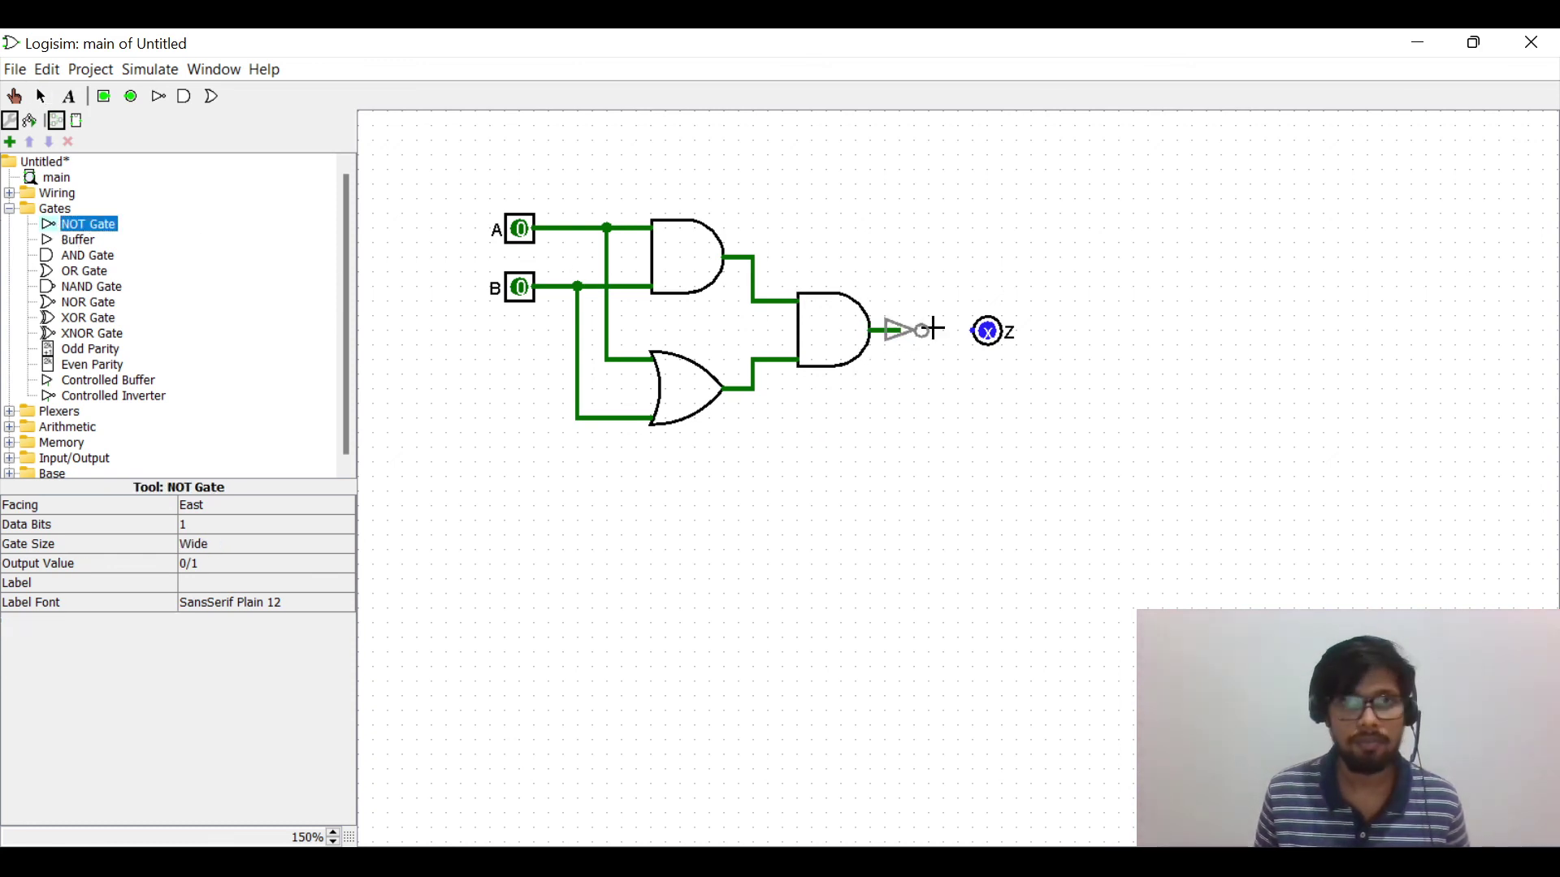
click(945, 330)
drag(948, 330, 975, 343)
click(857, 448)
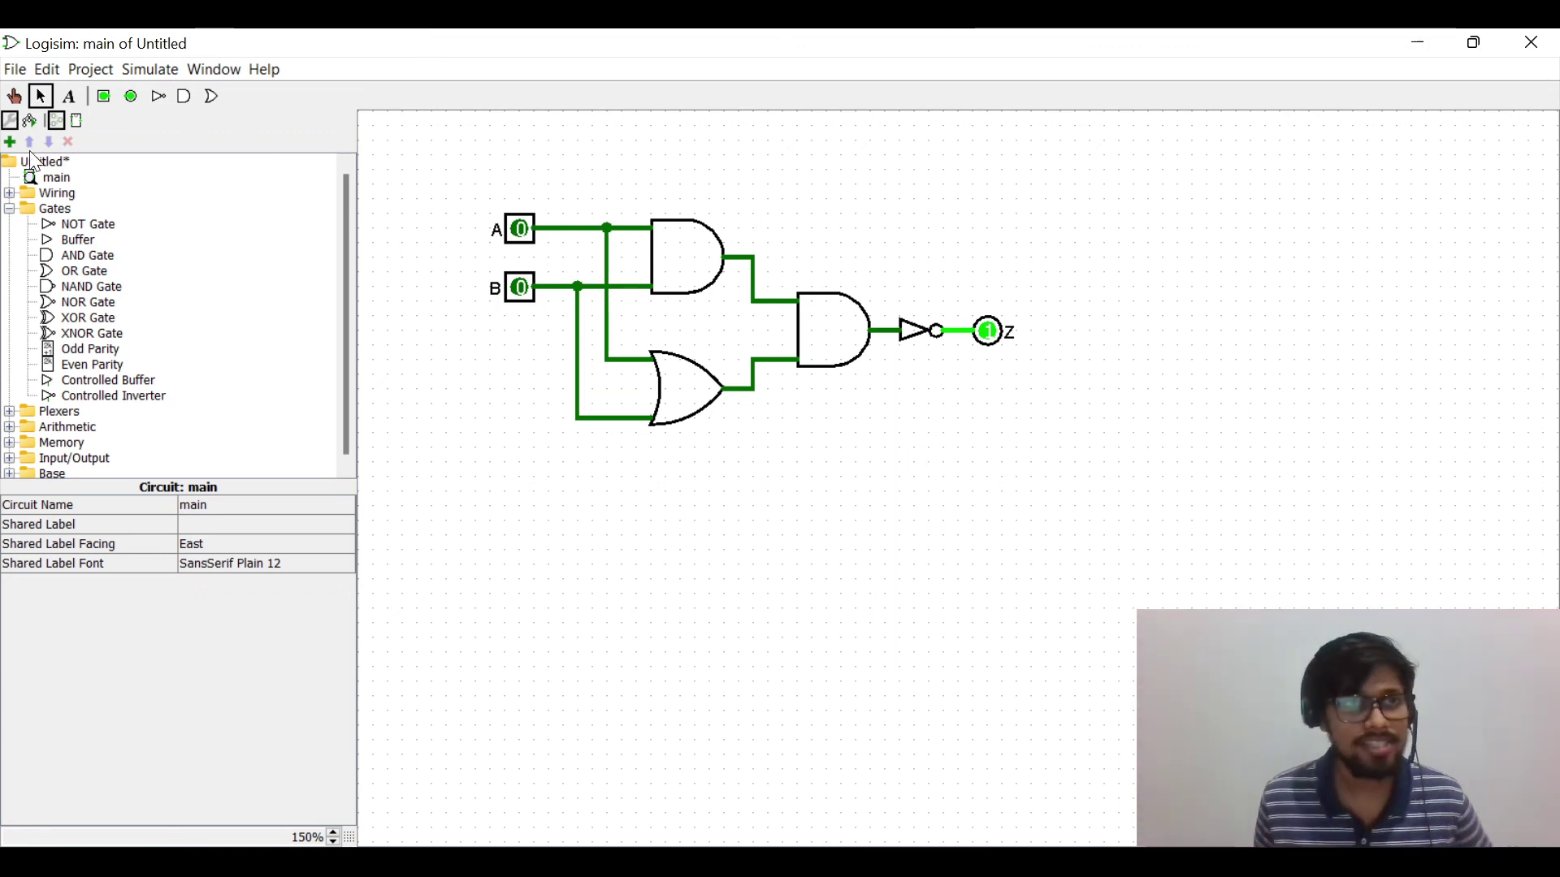
Step: Test the extended circuit by toggling input pins A and B between 0 and 1, ending with both at 0
click(14, 97)
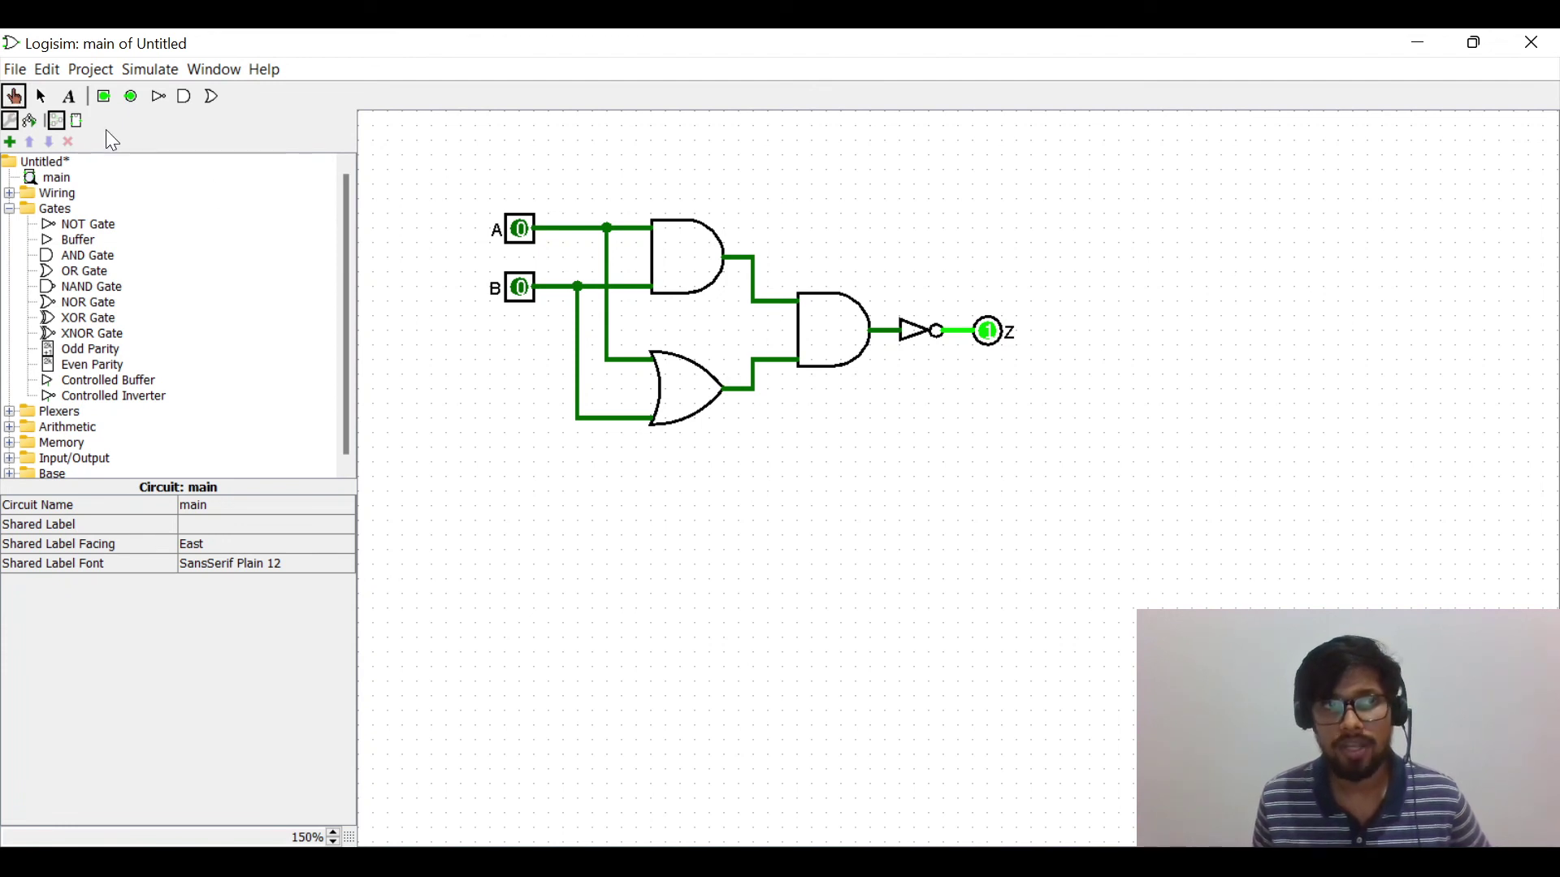
click(518, 235)
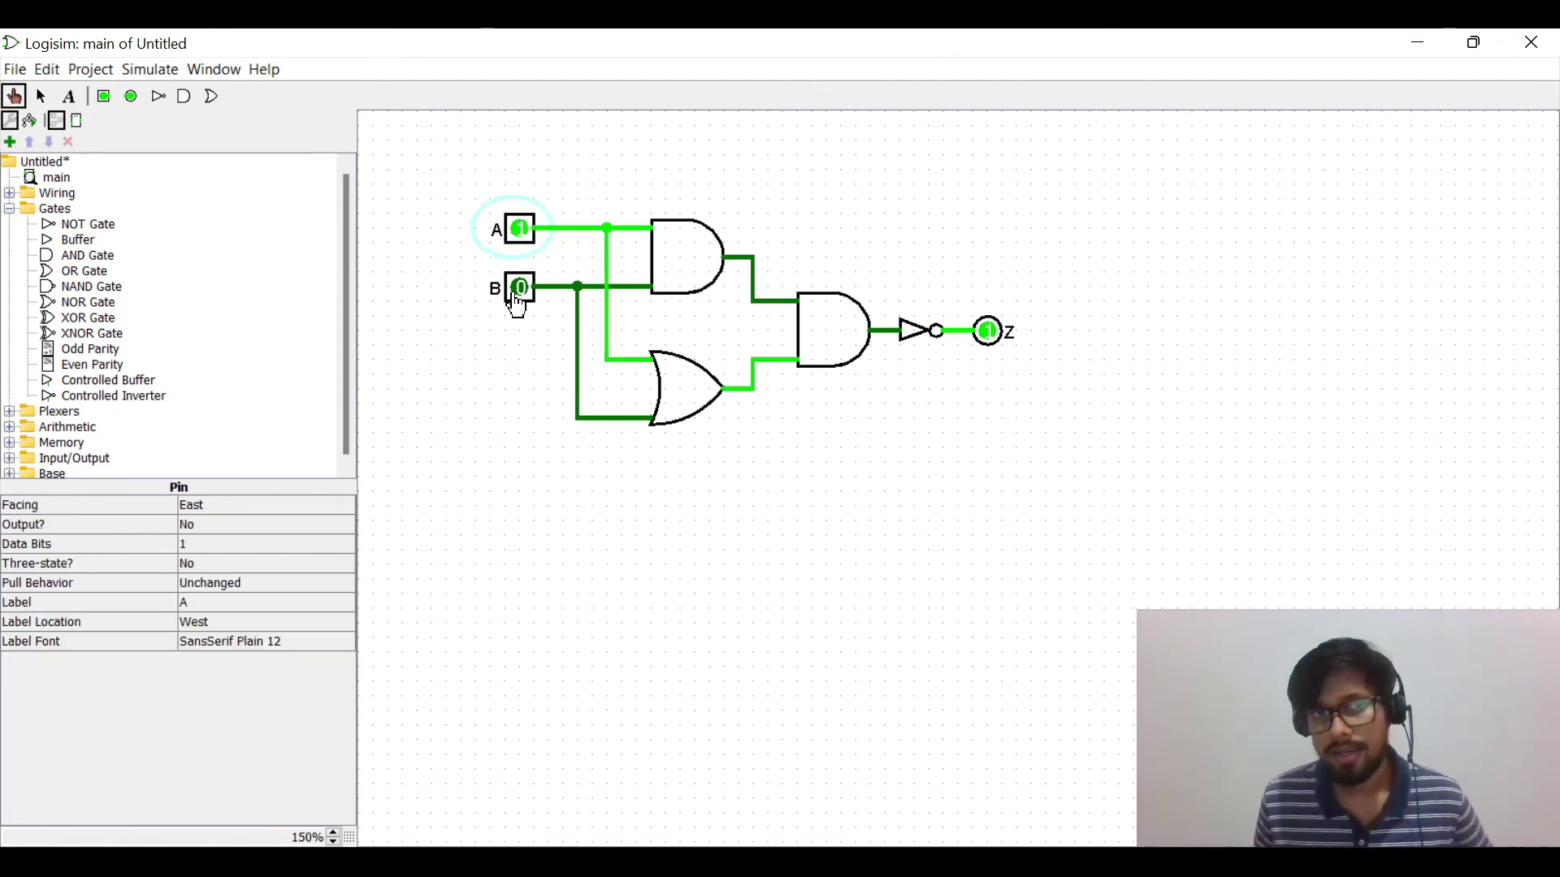
click(517, 297)
click(520, 236)
click(525, 288)
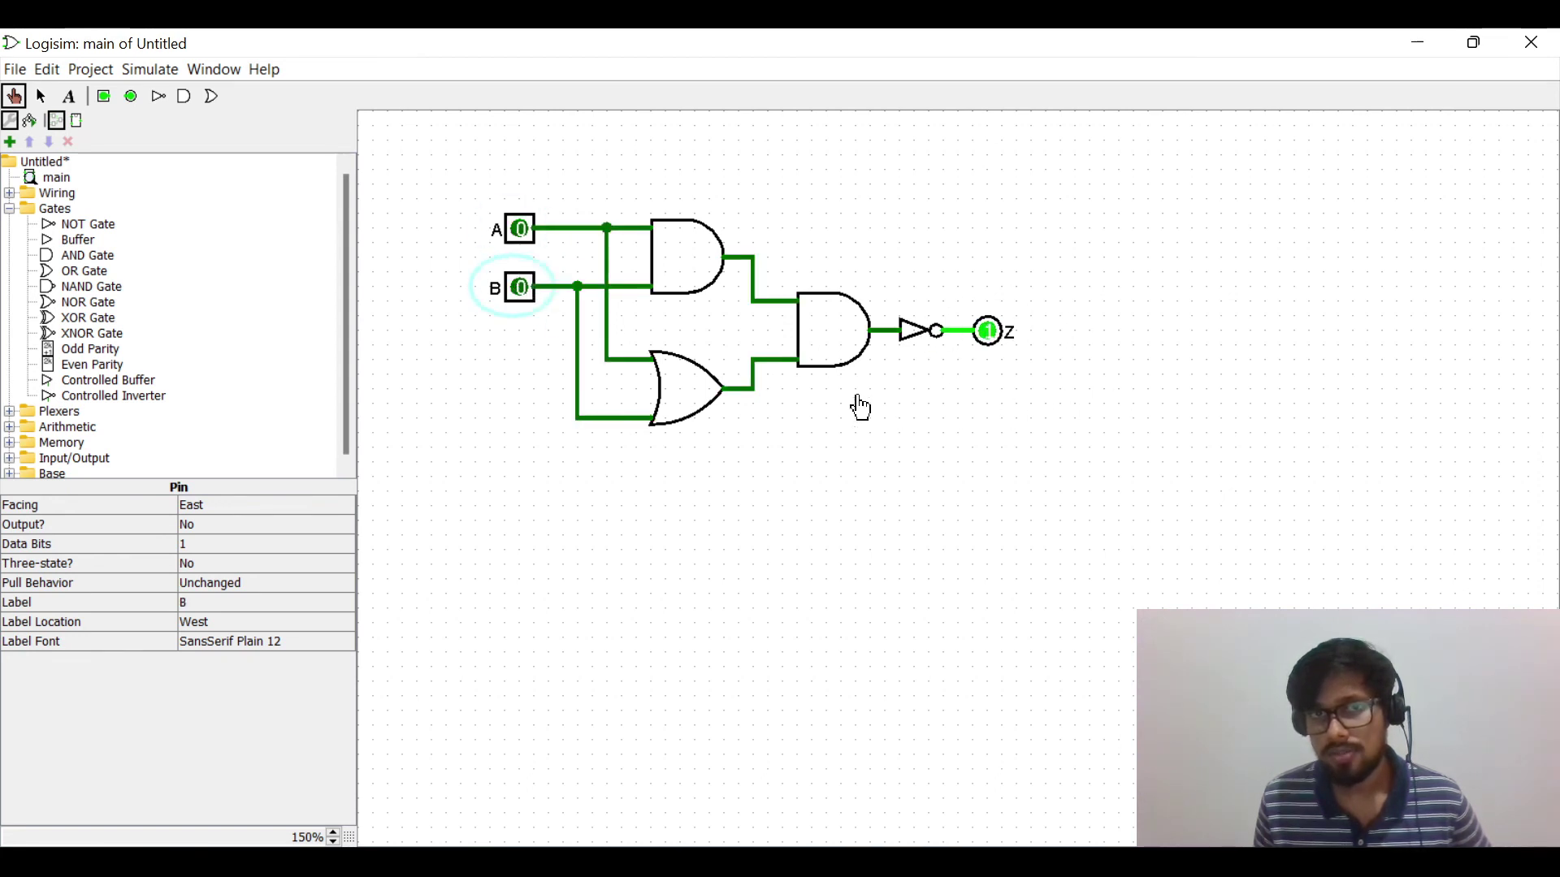
click(520, 231)
click(522, 289)
click(521, 236)
click(524, 290)
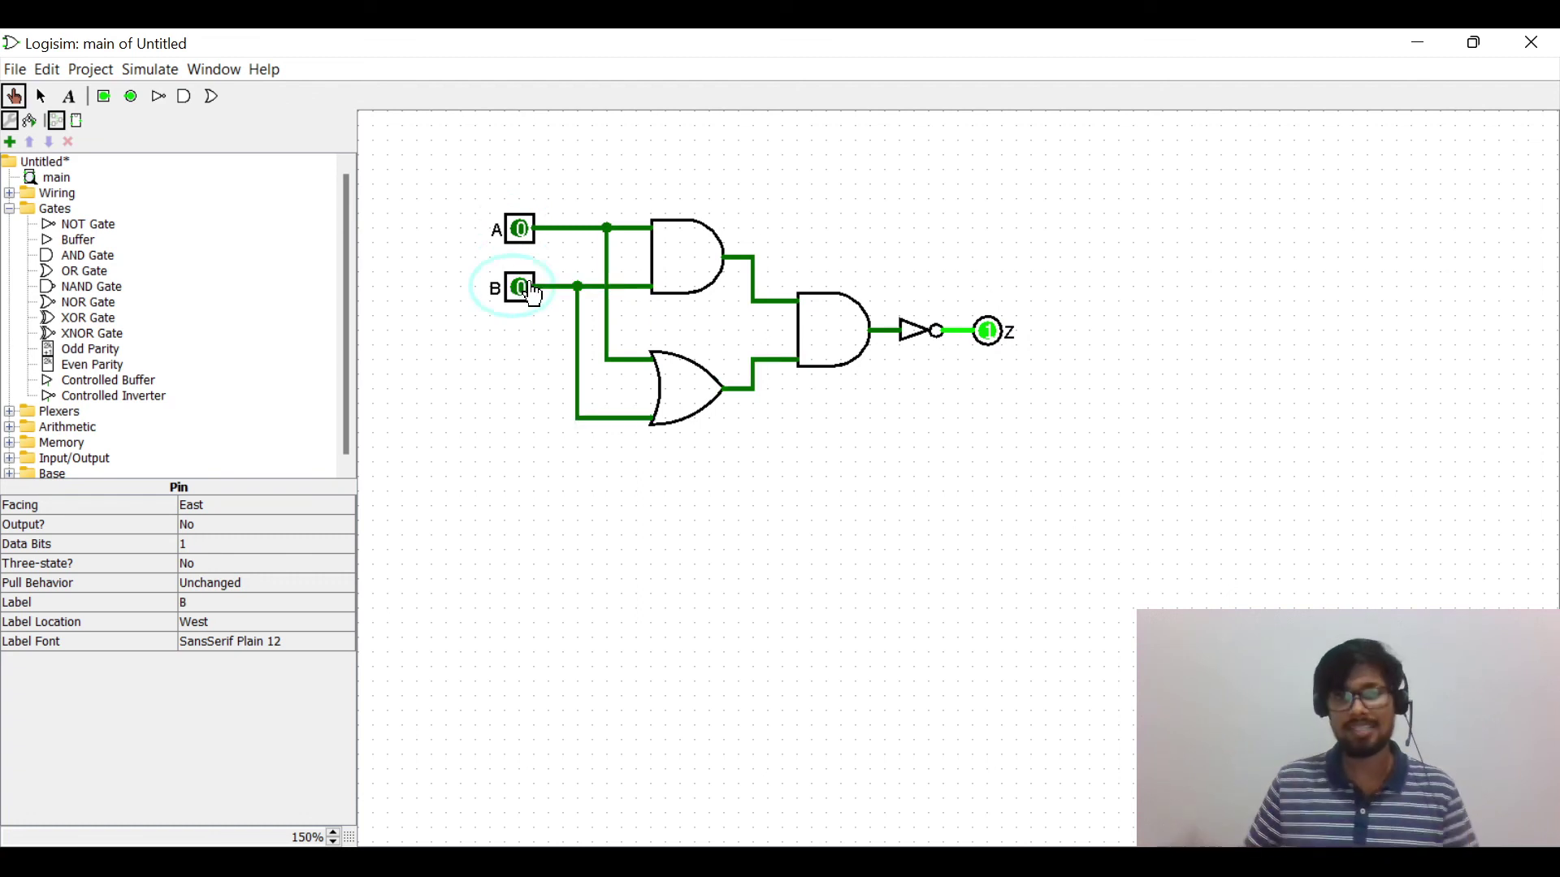